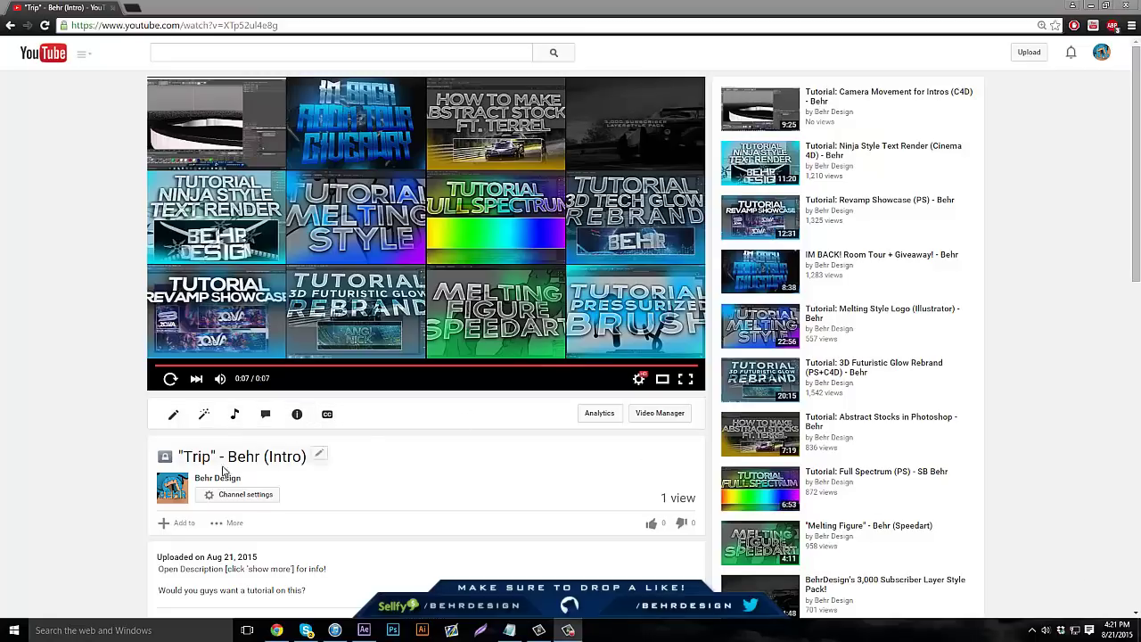
Step: Play the "Trip" intro video and pause it just before the end
{"action": "left_click", "coordinate": [169, 379]}
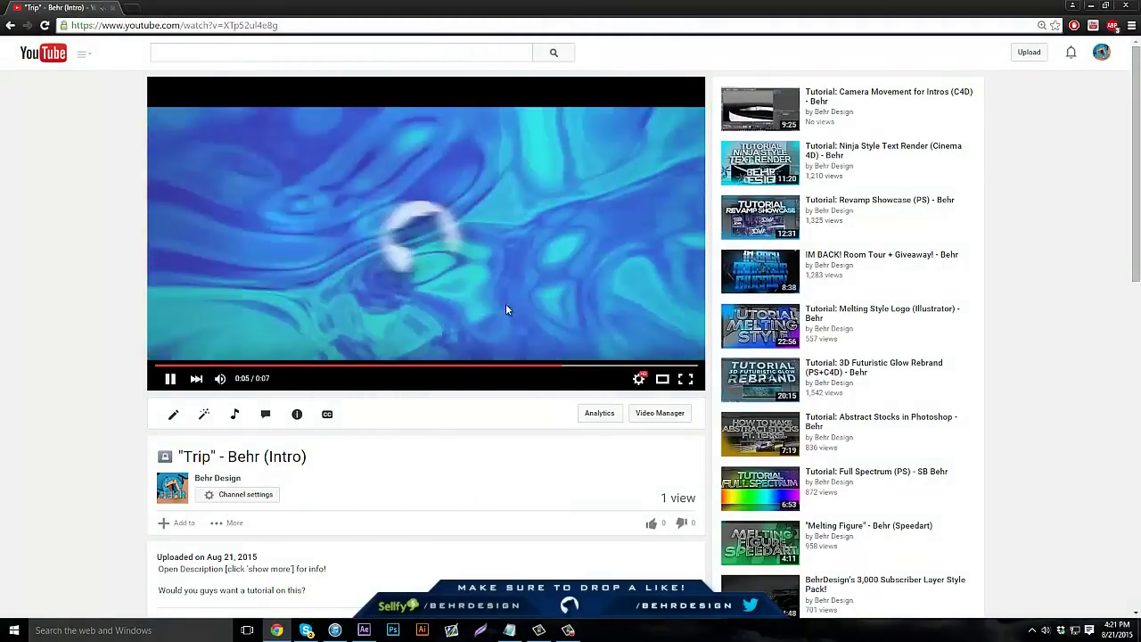
{"action": "left_click", "coordinate": [210, 358]}
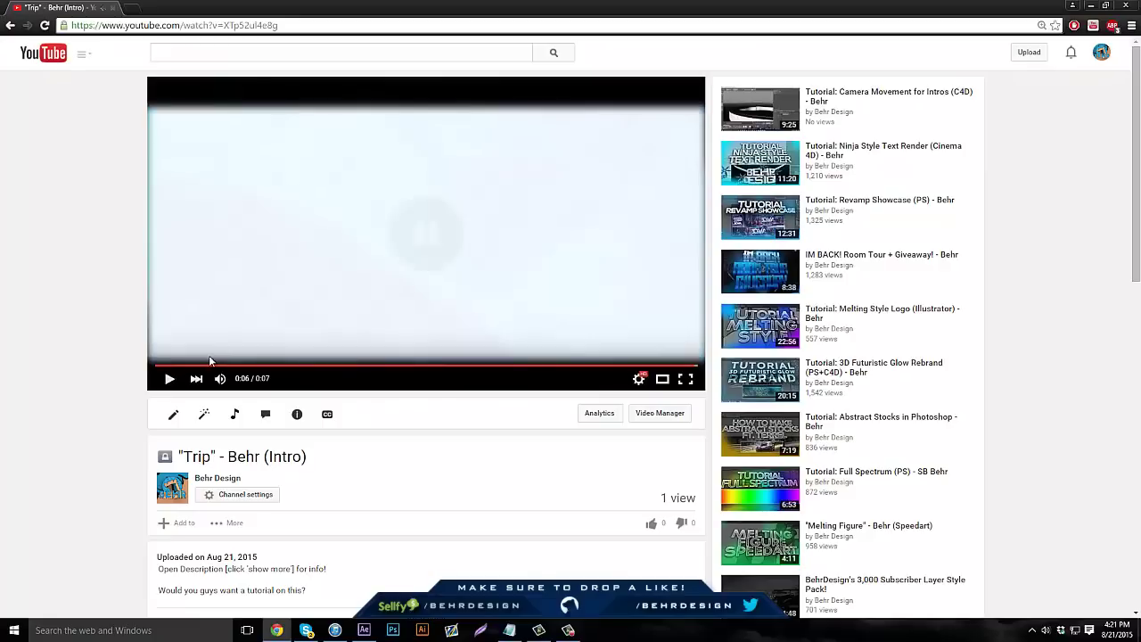
Step: Switch to After Effects and scrub through the existing liquid animation in Comp 1
{"action": "mouse_move", "coordinate": [282, 636]}
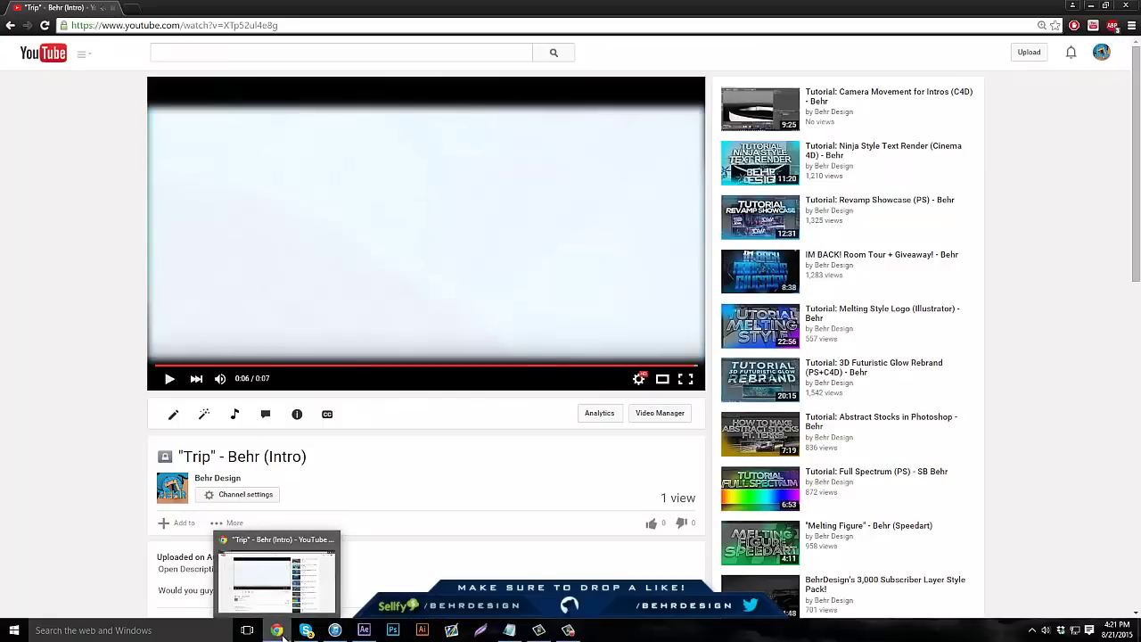
{"action": "left_click", "coordinate": [363, 630]}
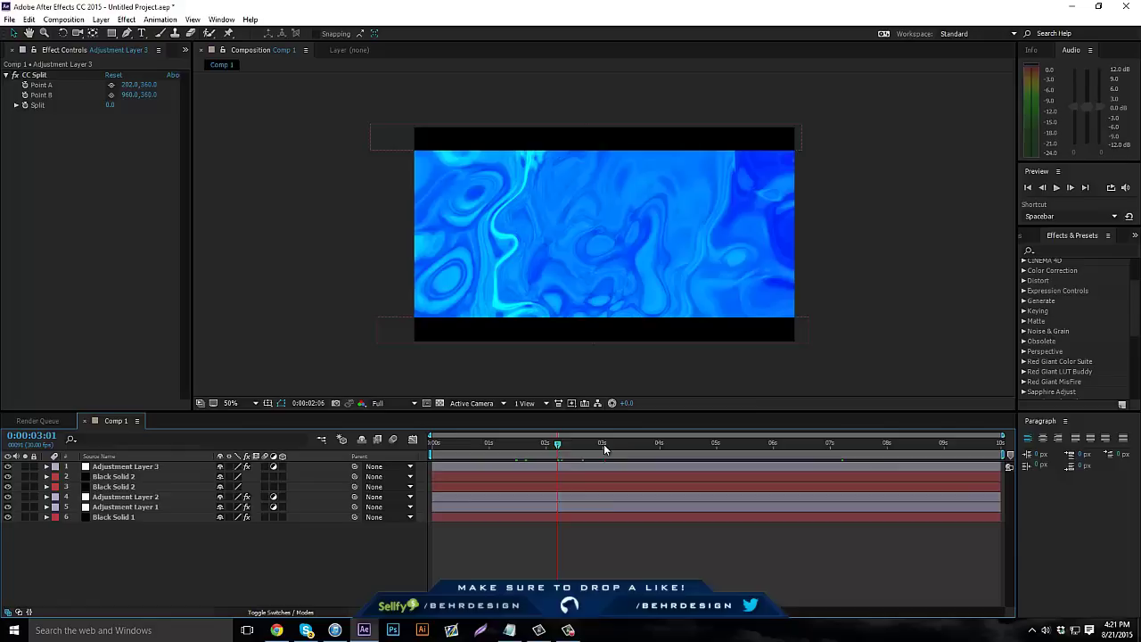
{"action": "left_click_drag", "start_coordinate": [603, 444], "coordinate": [454, 430]}
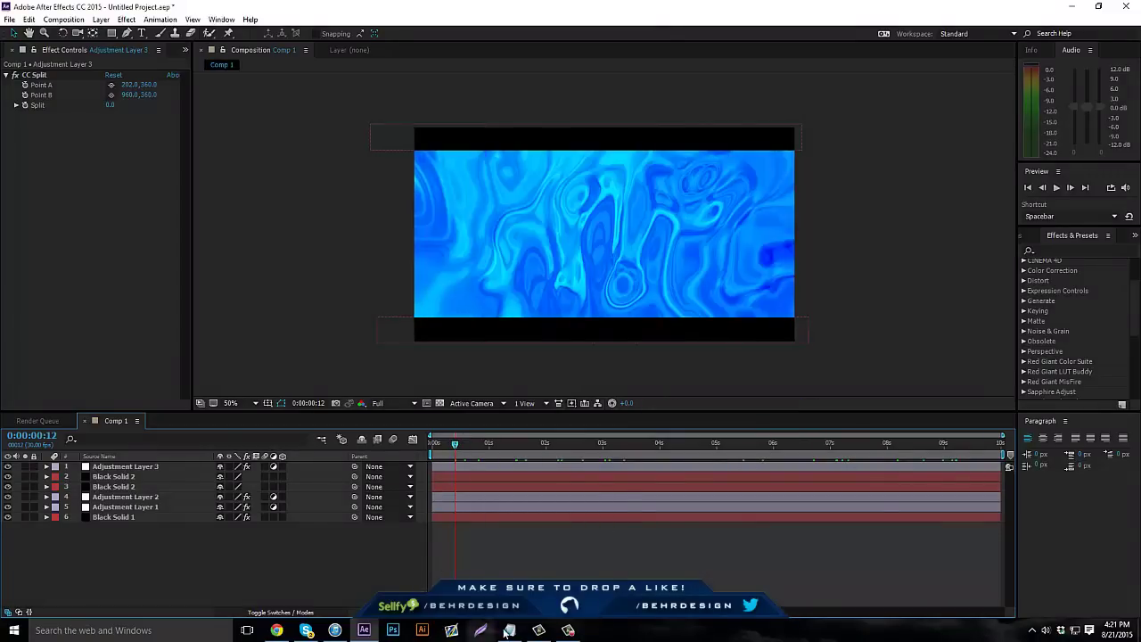
Step: Look through the available effect categories for the installed Sapphire effects
{"action": "left_click", "coordinate": [1080, 251]}
{"action": "scroll", "coordinate": [1059, 309], "scroll_direction": "down", "scroll_amount": 2}
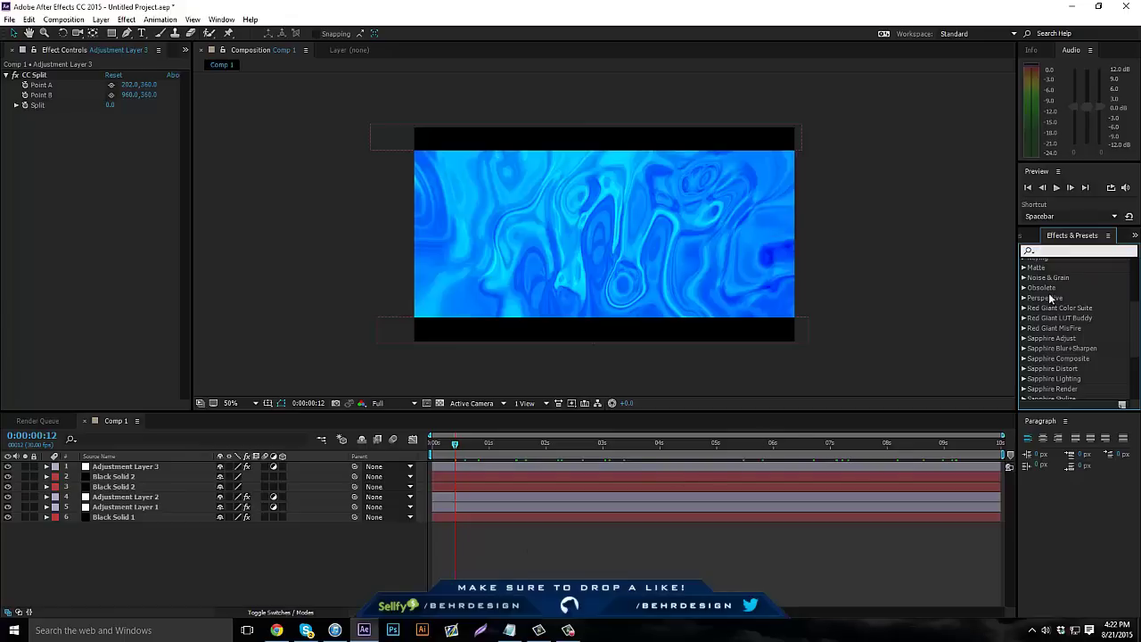
{"action": "scroll", "coordinate": [1047, 305], "scroll_direction": "down", "scroll_amount": 5}
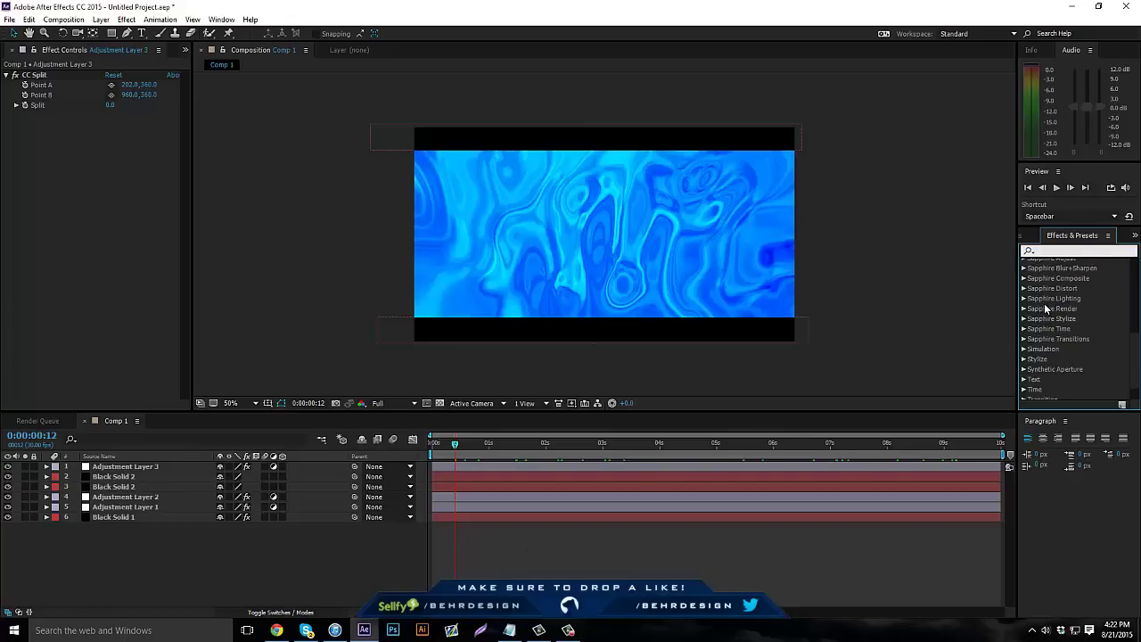
{"action": "scroll", "coordinate": [1040, 364], "scroll_direction": "up", "scroll_amount": 3}
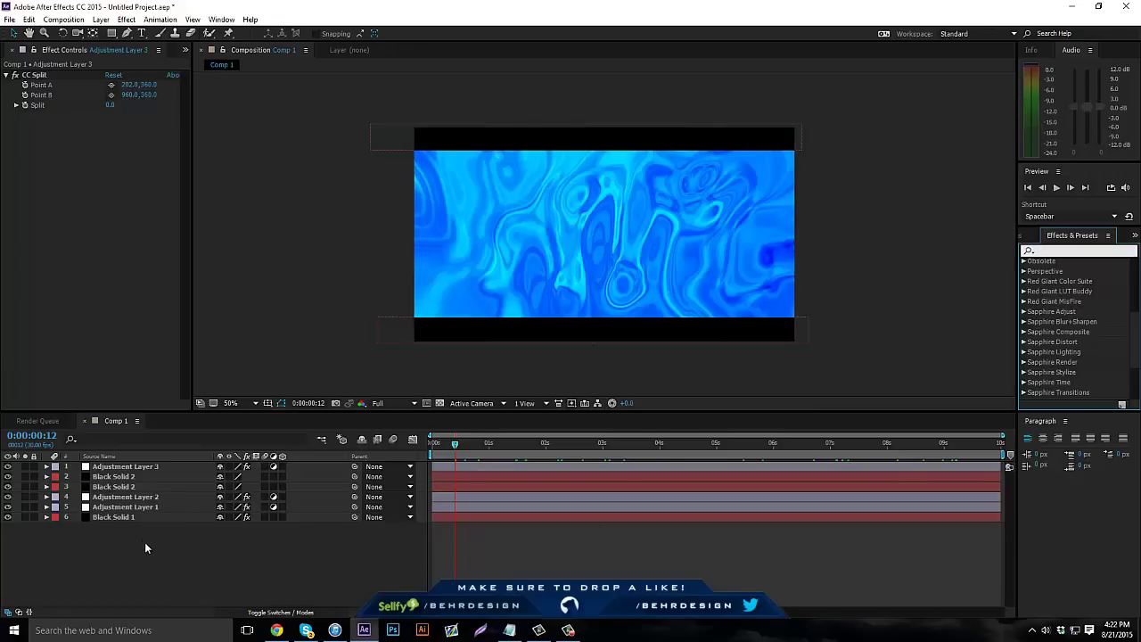
Step: Delete all layers from Comp 1 and add a new black solid of 1280 × 720 px
{"action": "key", "text": "ctrl+a"}
{"action": "key", "text": "Delete"}
{"action": "left_click", "coordinate": [75, 20]}
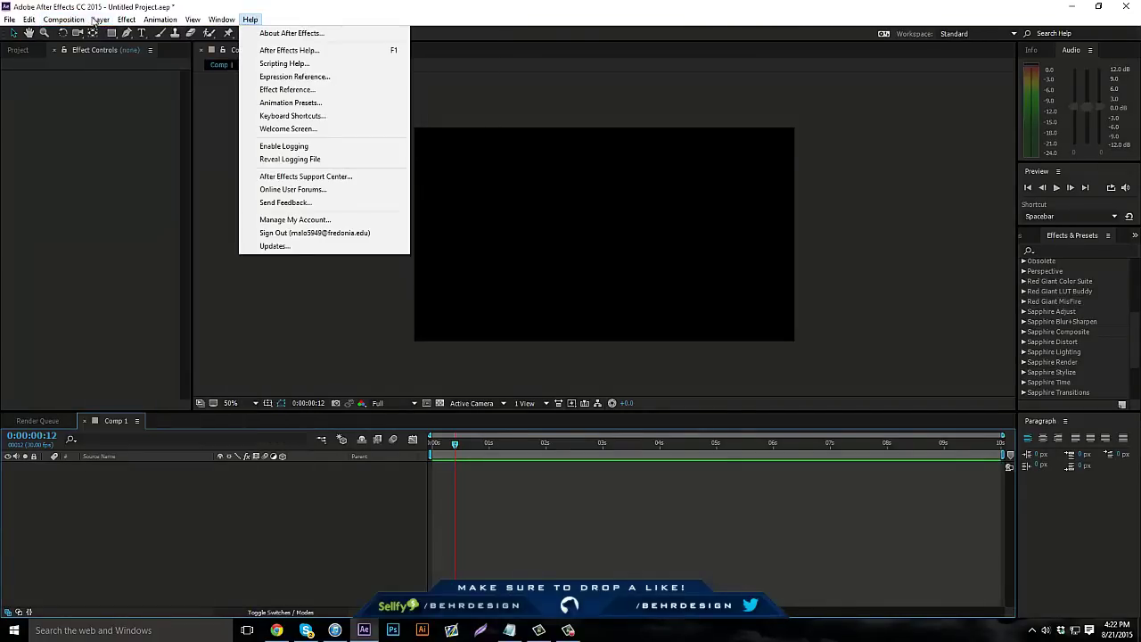
{"action": "mouse_move", "coordinate": [101, 19]}
{"action": "mouse_move", "coordinate": [272, 36]}
{"action": "left_click", "coordinate": [337, 47]}
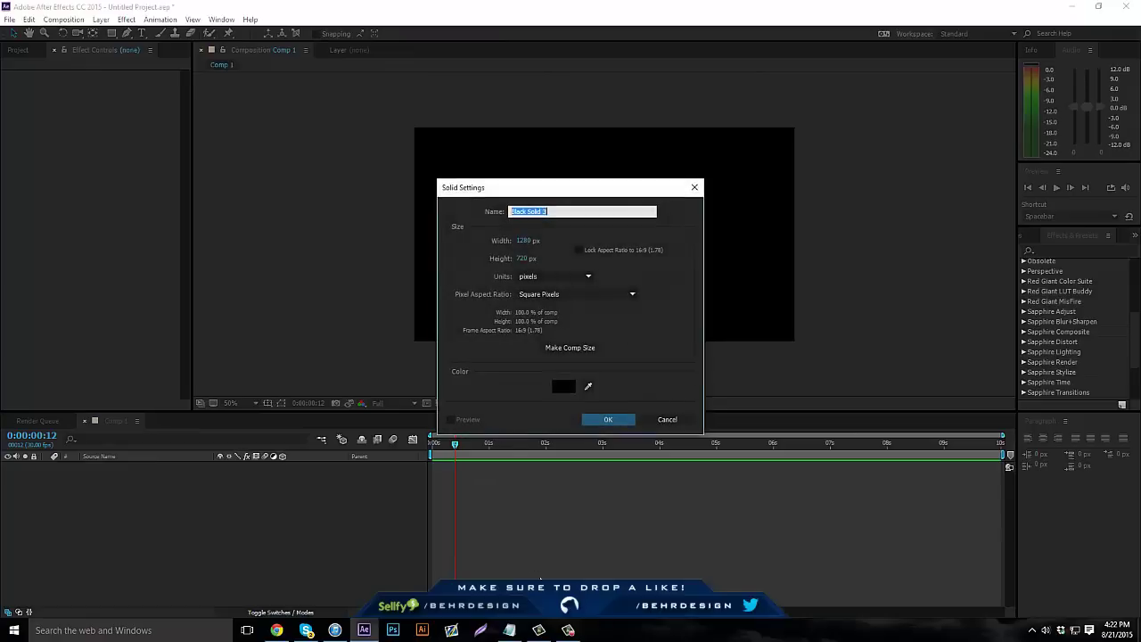
{"action": "left_click", "coordinate": [623, 421]}
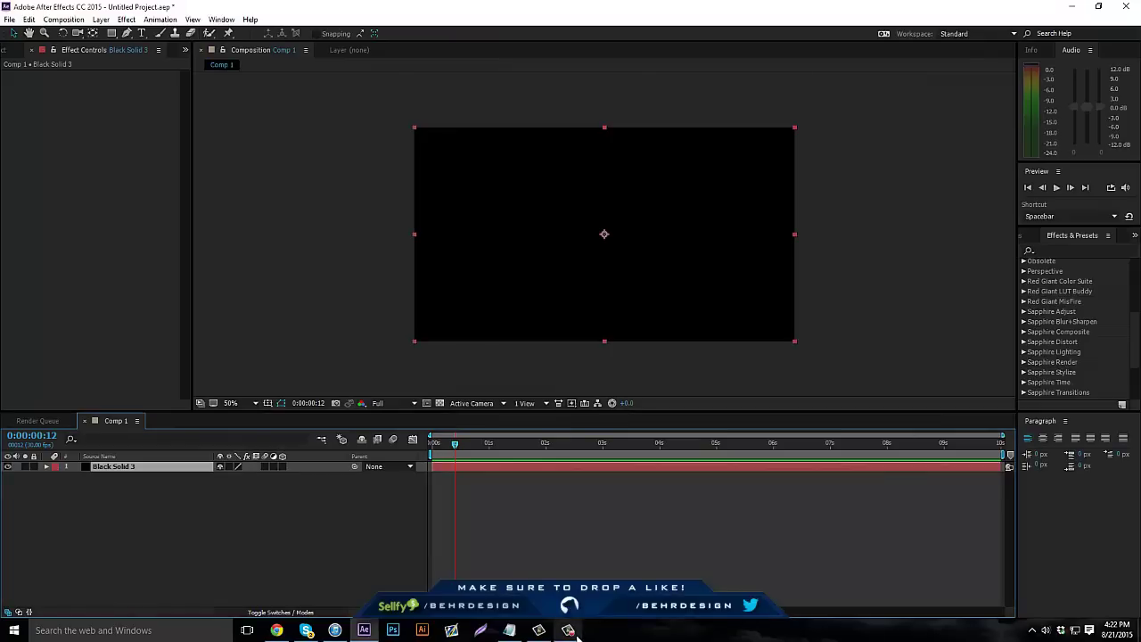
Step: Scrub through the timeline and move the current time to the composition's last frame
{"action": "left_click", "coordinate": [1083, 575]}
{"action": "left_click_drag", "start_coordinate": [470, 443], "coordinate": [805, 443]}
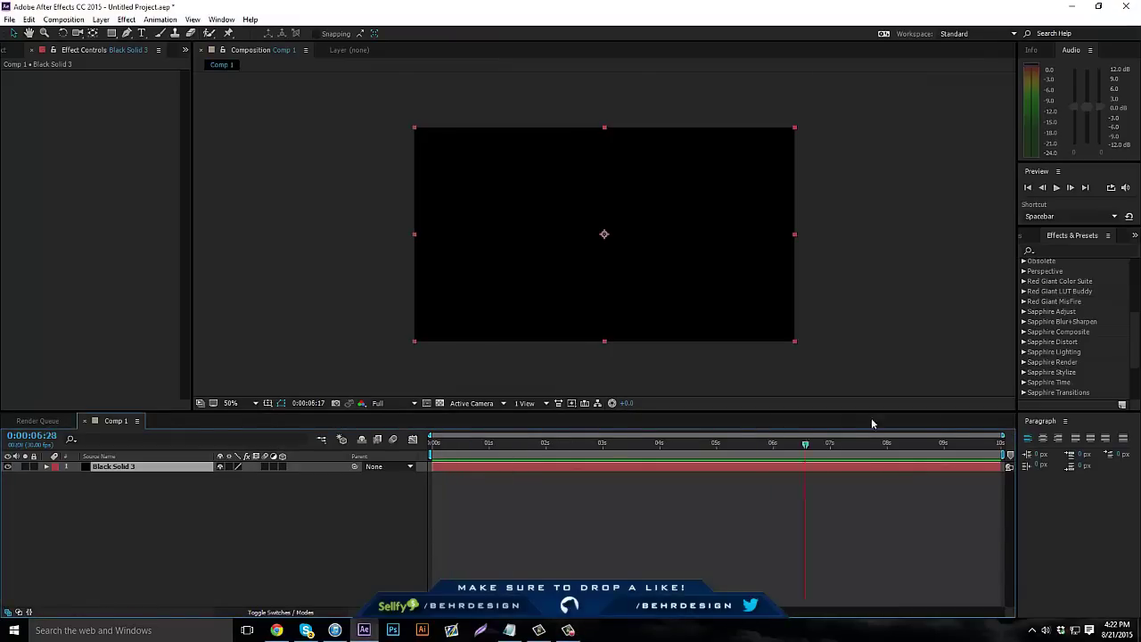
{"action": "key", "text": "Home"}
{"action": "key", "text": "End"}
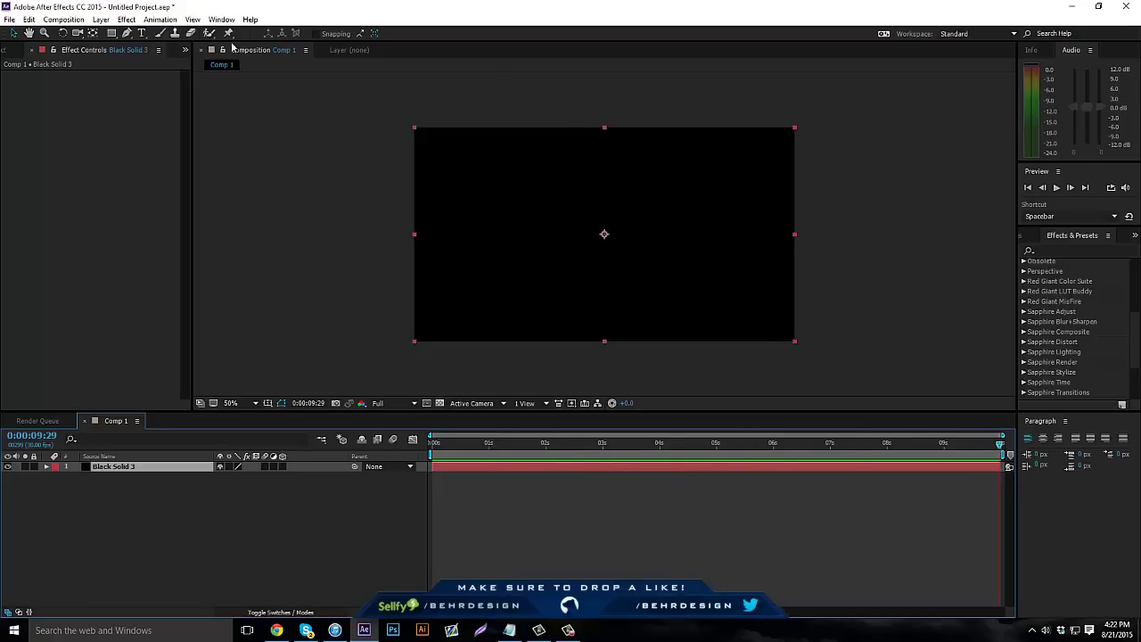
Step: Find the S_TextureFlux effect and apply it to the black solid layer
{"action": "left_click", "coordinate": [1048, 250]}
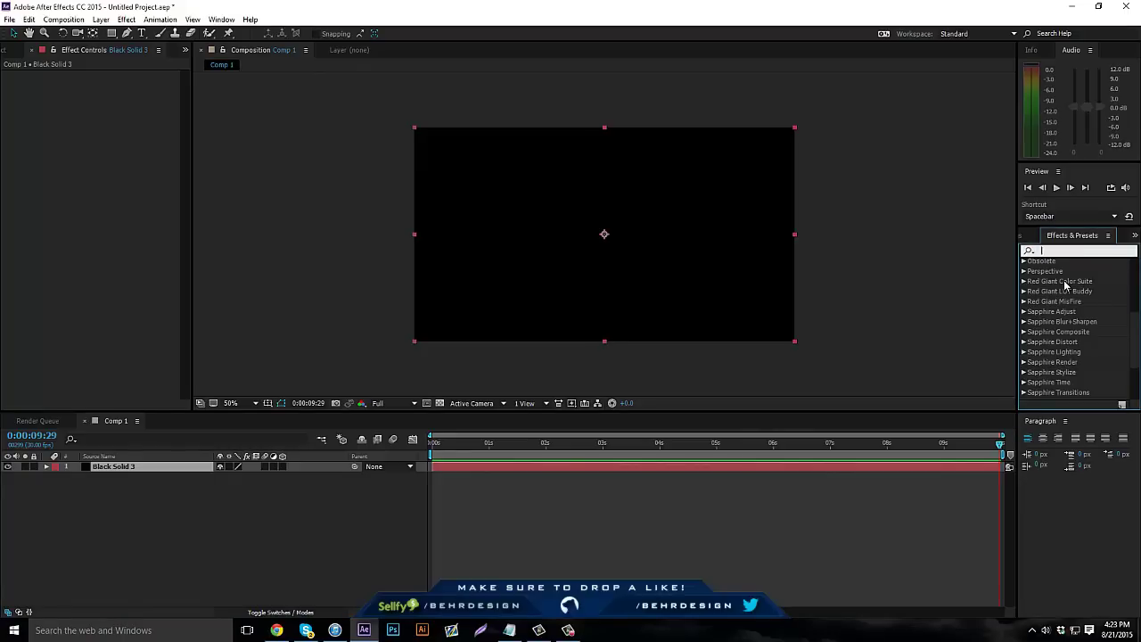
{"action": "type", "text": "s_"}
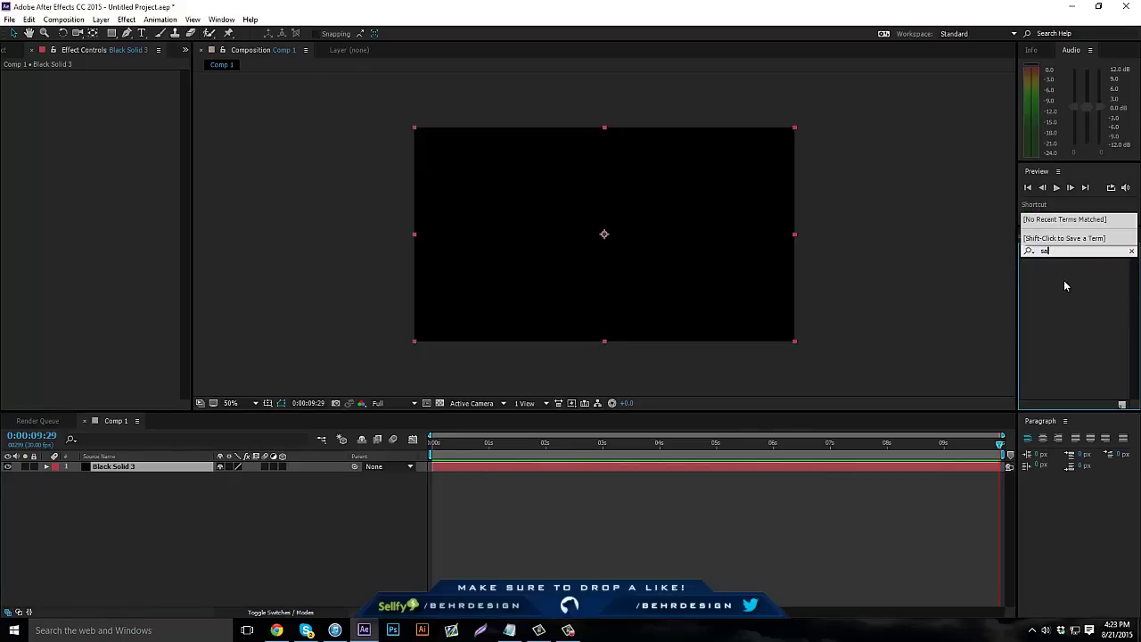
{"action": "type", "text": "textureflux"}
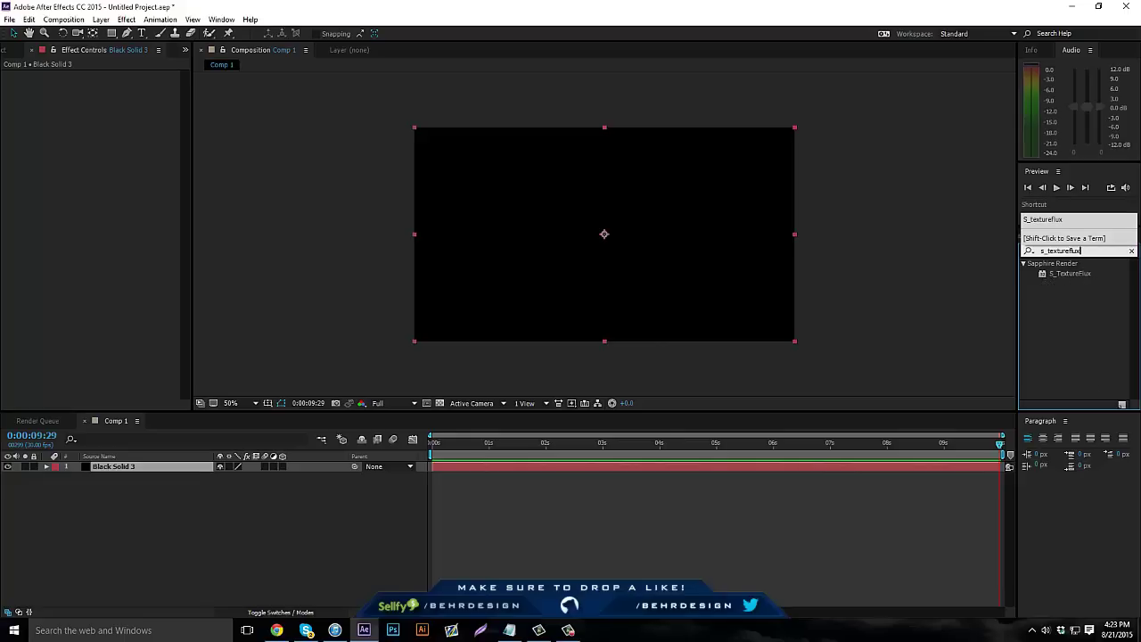
{"action": "left_click", "coordinate": [1072, 275]}
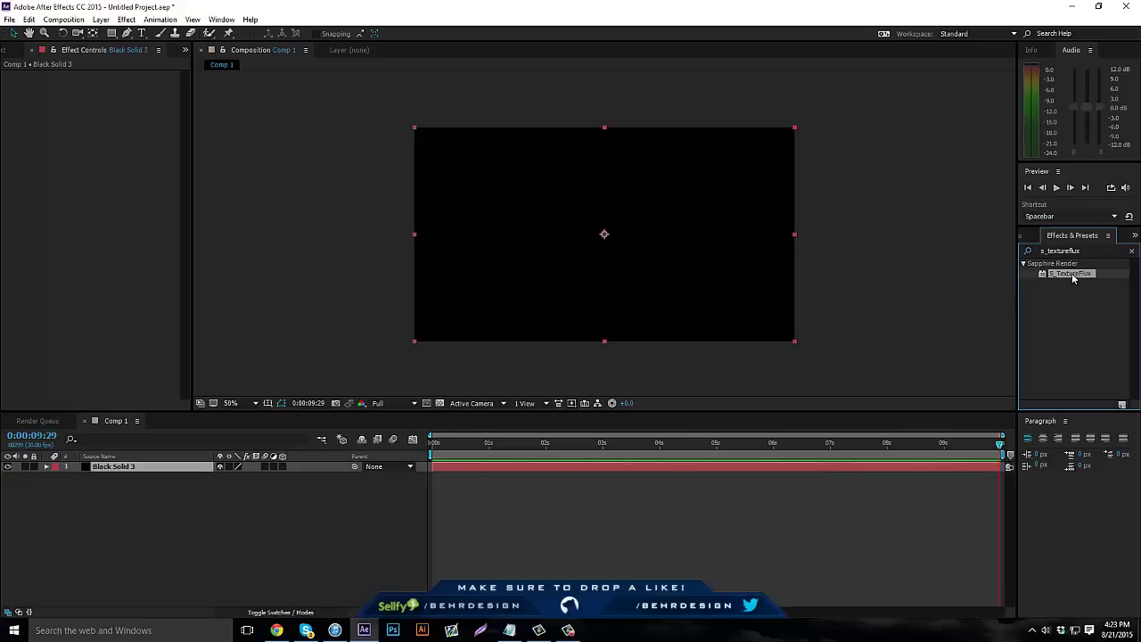
{"action": "left_click_drag", "start_coordinate": [1072, 275], "coordinate": [191, 464]}
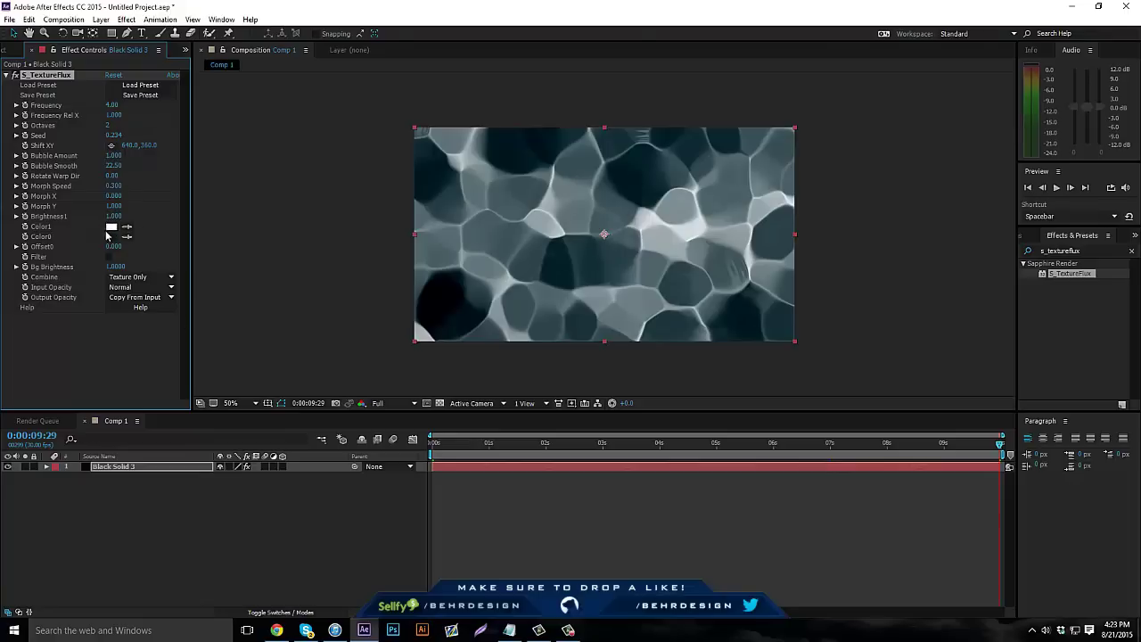
Step: Set Color1 of S_TextureFlux to bright cyan, 00EAFF
{"action": "left_click", "coordinate": [111, 226]}
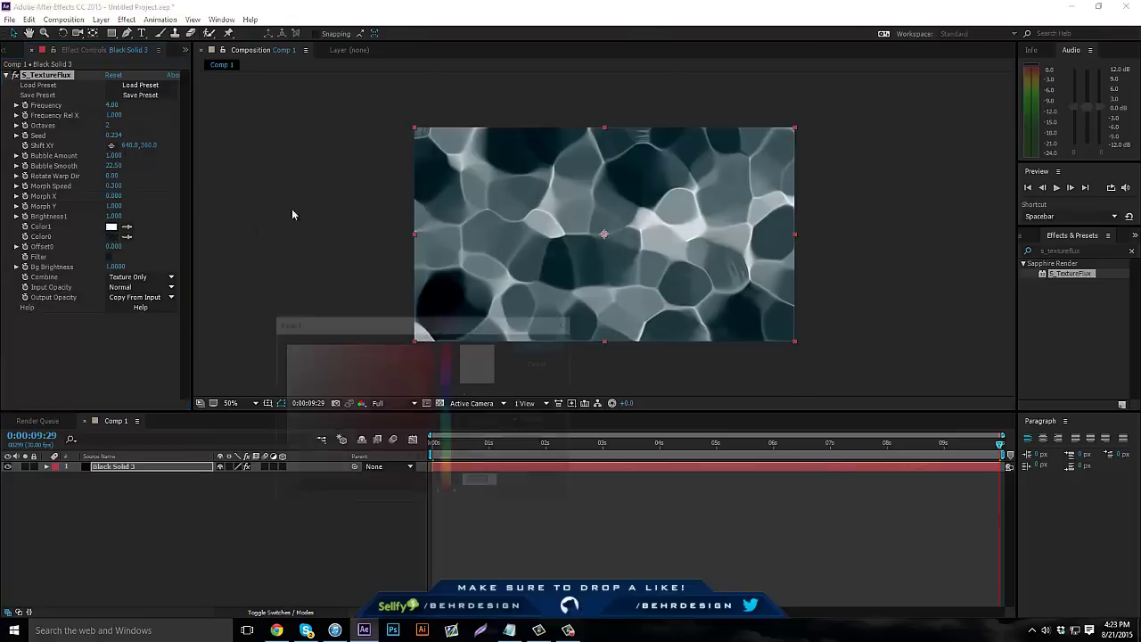
{"action": "left_click", "coordinate": [450, 416]}
{"action": "left_click_drag", "start_coordinate": [406, 370], "coordinate": [484, 329]}
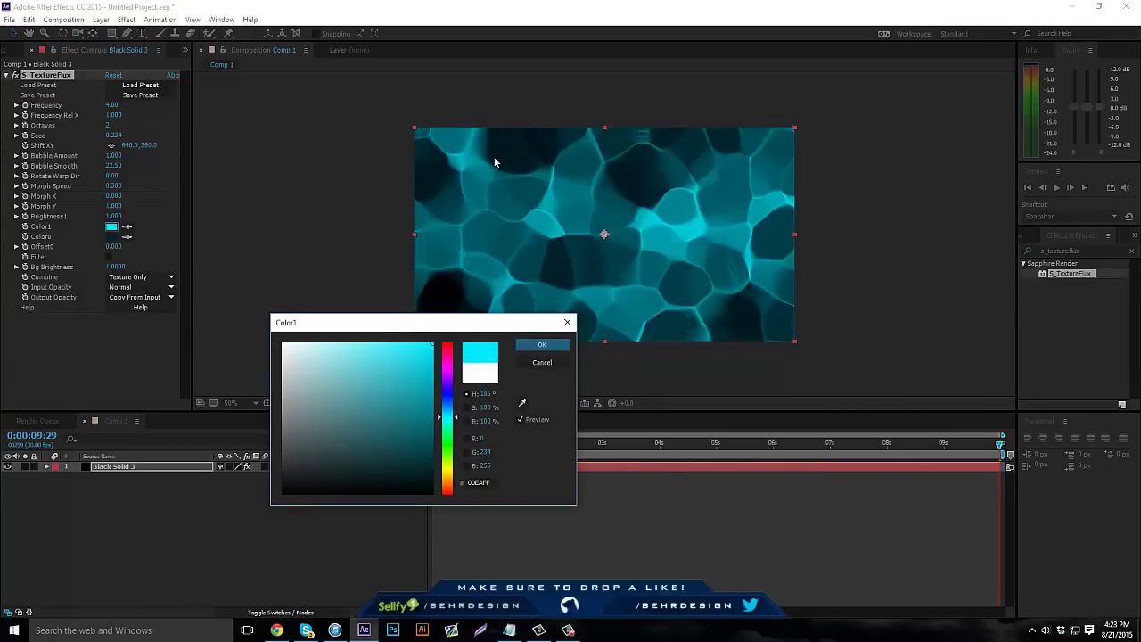
{"action": "left_click", "coordinate": [541, 345]}
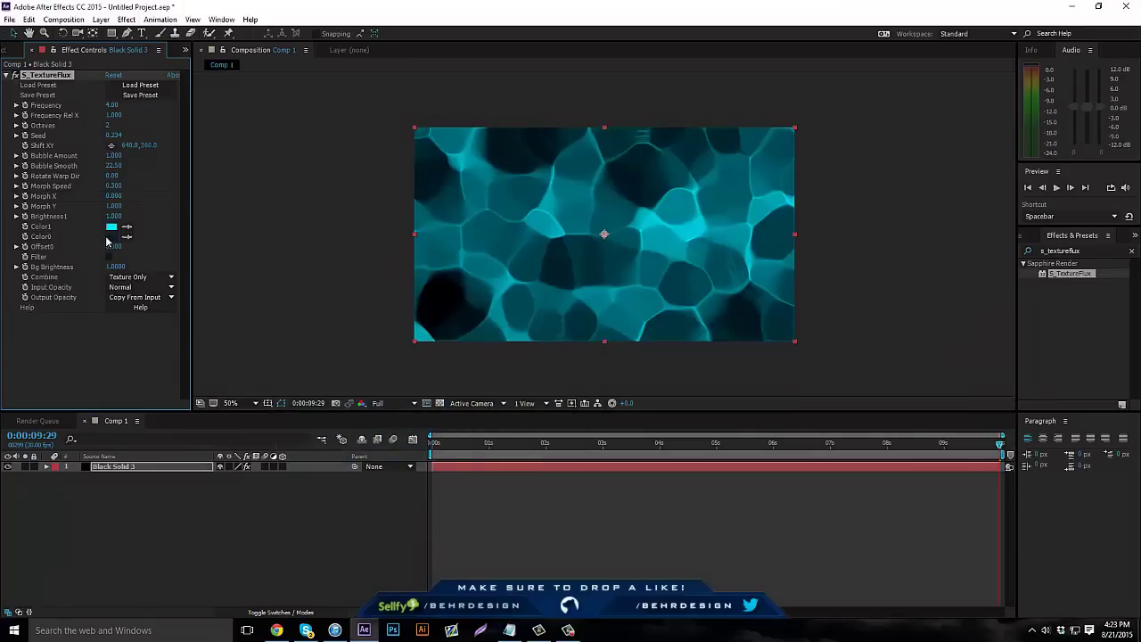
Step: Set Color0 of S_TextureFlux to saturated blue, 0066FF
{"action": "left_click", "coordinate": [110, 236]}
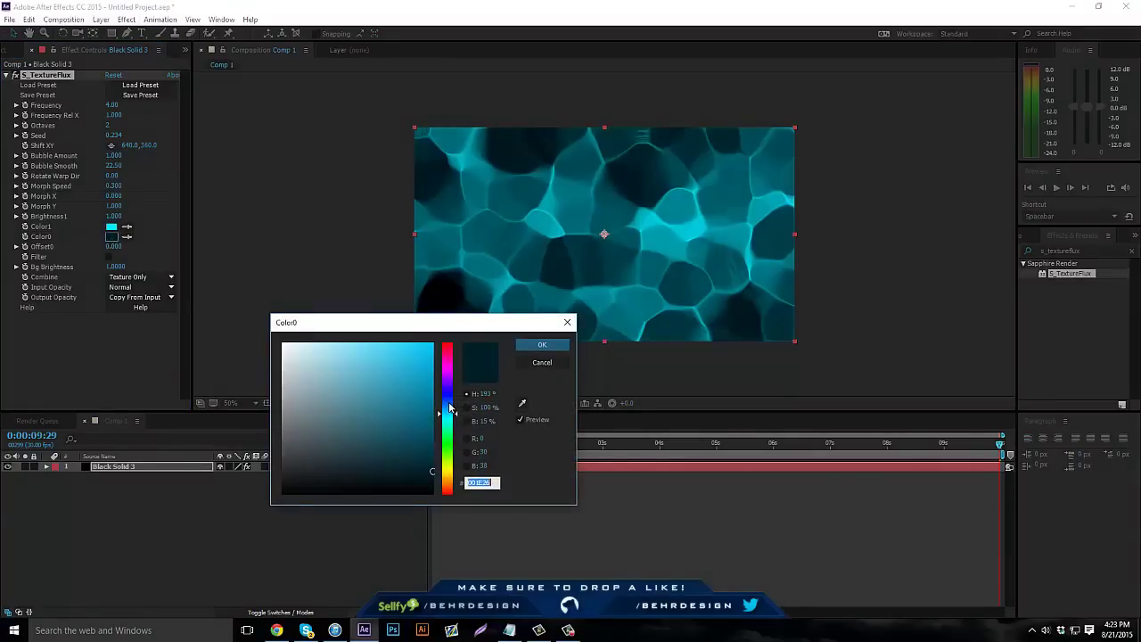
{"action": "left_click_drag", "start_coordinate": [449, 401], "coordinate": [447, 407]}
{"action": "left_click", "coordinate": [432, 346]}
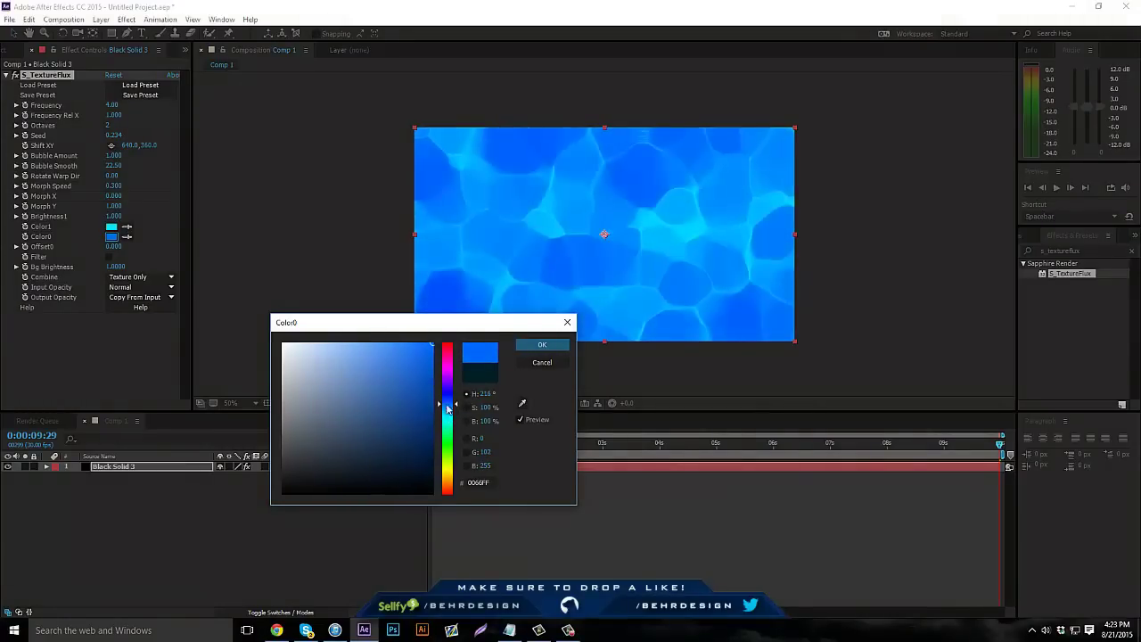
{"action": "left_click", "coordinate": [539, 346]}
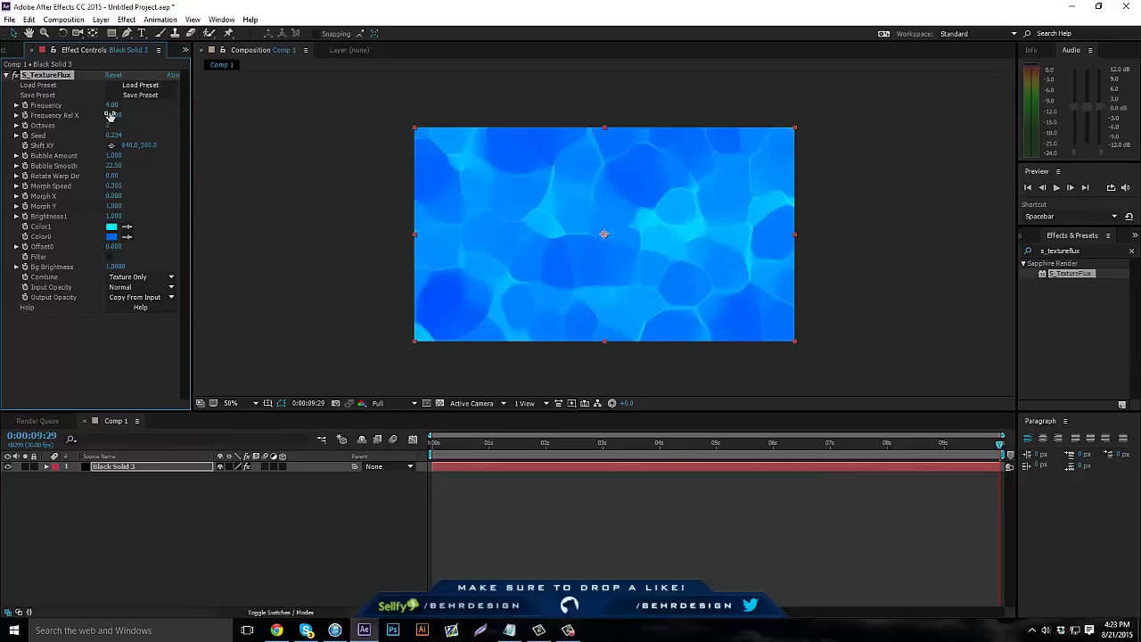
Step: Set the texture's Frequency to 2.61, Octaves to 9 and Frequency Rel X to 2.230
{"action": "left_click_drag", "start_coordinate": [110, 106], "coordinate": [40, 125]}
{"action": "left_click_drag", "start_coordinate": [108, 126], "coordinate": [371, 135]}
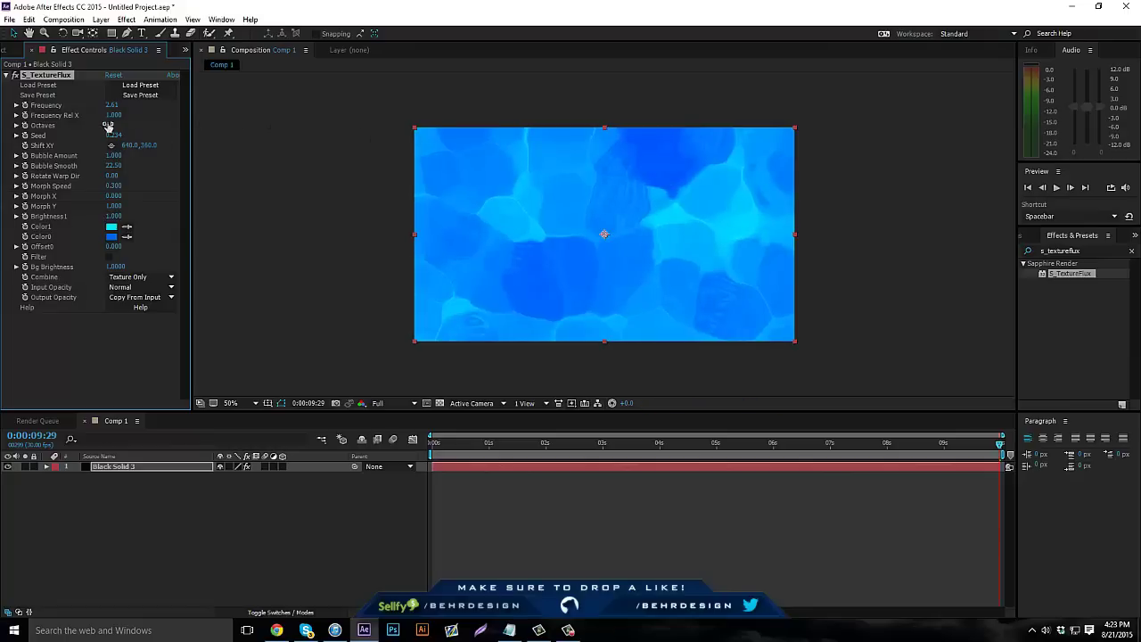
{"action": "left_click_drag", "start_coordinate": [108, 126], "coordinate": [288, 122]}
{"action": "left_click_drag", "start_coordinate": [116, 115], "coordinate": [153, 130]}
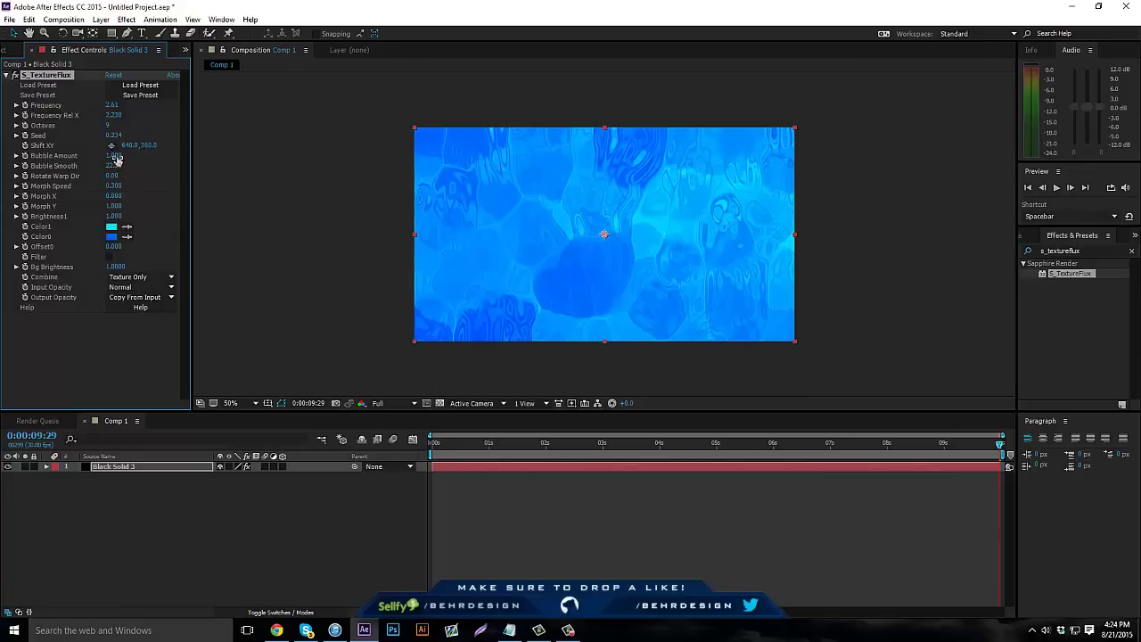
Step: Set Bubble Amount to 1.300, Bubble Smooth to 33.44, Morph Speed to 0.330 and Morph X to 0.620
{"action": "mouse_move", "coordinate": [114, 158]}
{"action": "left_mouse_down"}
{"action": "mouse_move", "coordinate": [89, 155]}
{"action": "mouse_move", "coordinate": [133, 148]}
{"action": "mouse_move", "coordinate": [108, 156]}
{"action": "mouse_move", "coordinate": [132, 166]}
{"action": "mouse_move", "coordinate": [114, 166]}
{"action": "mouse_move", "coordinate": [285, 166]}
{"action": "left_mouse_up"}
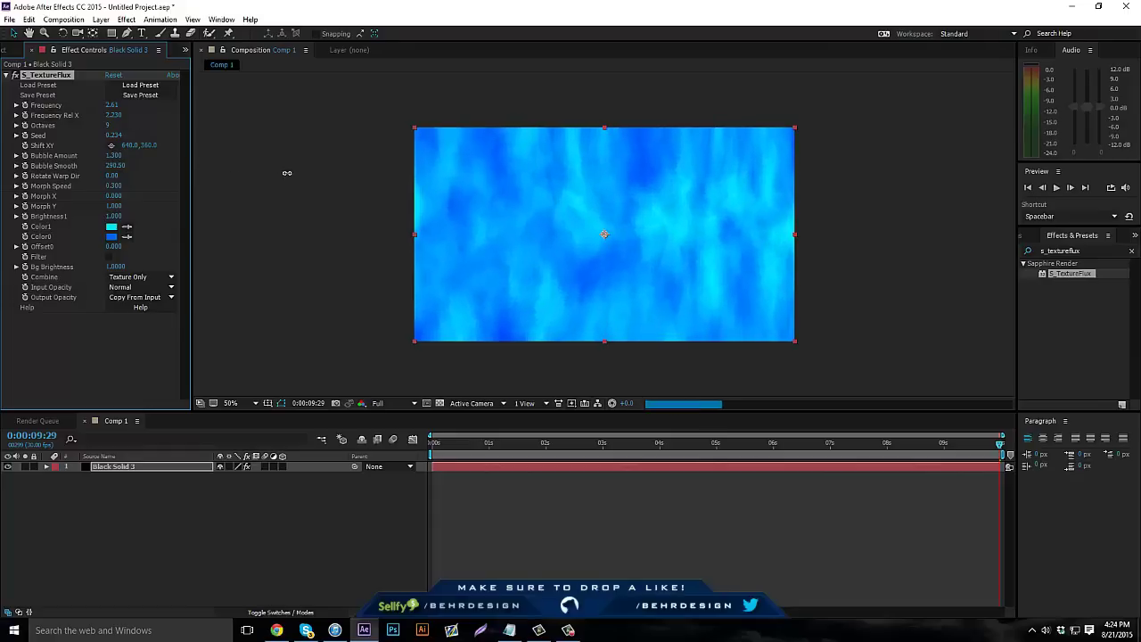
{"action": "mouse_move", "coordinate": [76, 145]}
{"action": "left_mouse_down"}
{"action": "mouse_move", "coordinate": [53, 149]}
{"action": "mouse_move", "coordinate": [117, 155]}
{"action": "mouse_move", "coordinate": [21, 171]}
{"action": "left_mouse_up"}
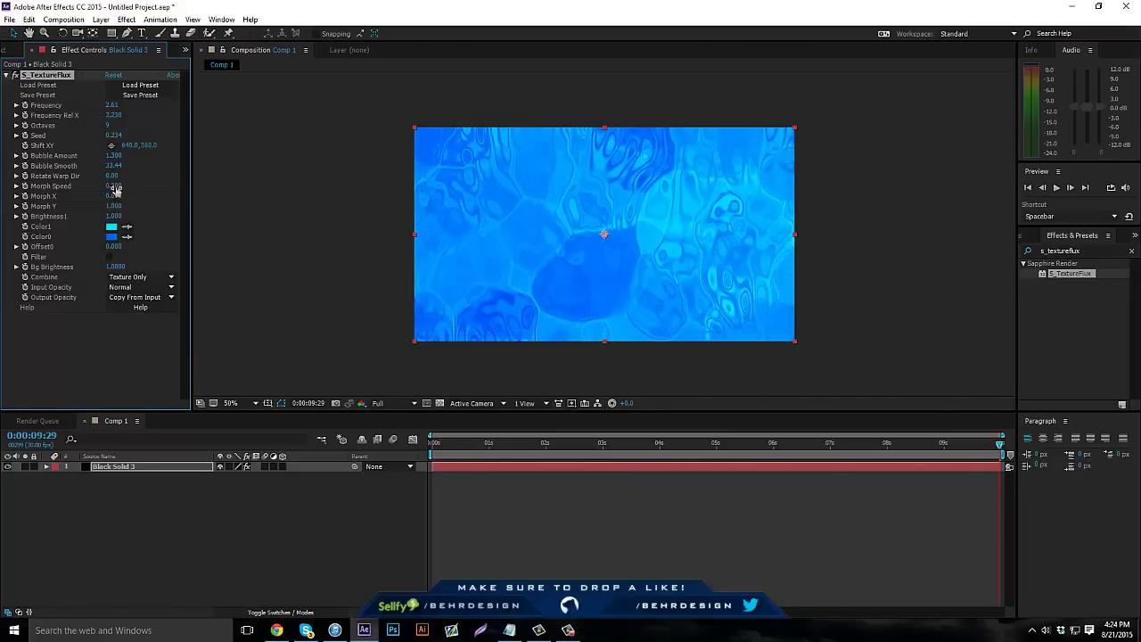
{"action": "left_click_drag", "start_coordinate": [120, 187], "coordinate": [116, 195]}
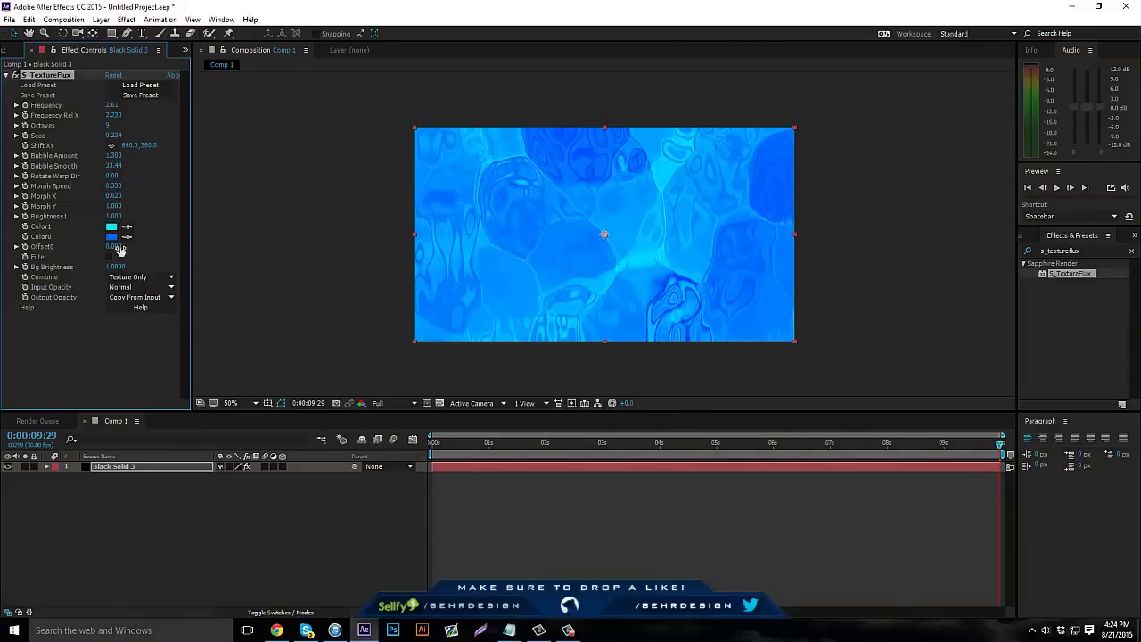
Step: Set Offset0 to 0.020, Bg Brightness to 0.8800, Brightness1 to 1.210 and Frequency to 2.11
{"action": "mouse_move", "coordinate": [118, 249]}
{"action": "left_mouse_down"}
{"action": "mouse_move", "coordinate": [144, 246]}
{"action": "mouse_move", "coordinate": [104, 243]}
{"action": "mouse_move", "coordinate": [114, 240]}
{"action": "mouse_move", "coordinate": [112, 266]}
{"action": "left_mouse_up"}
{"action": "mouse_move", "coordinate": [118, 215]}
{"action": "left_mouse_down"}
{"action": "mouse_move", "coordinate": [148, 216]}
{"action": "mouse_move", "coordinate": [121, 216]}
{"action": "mouse_move", "coordinate": [134, 216]}
{"action": "left_mouse_up"}
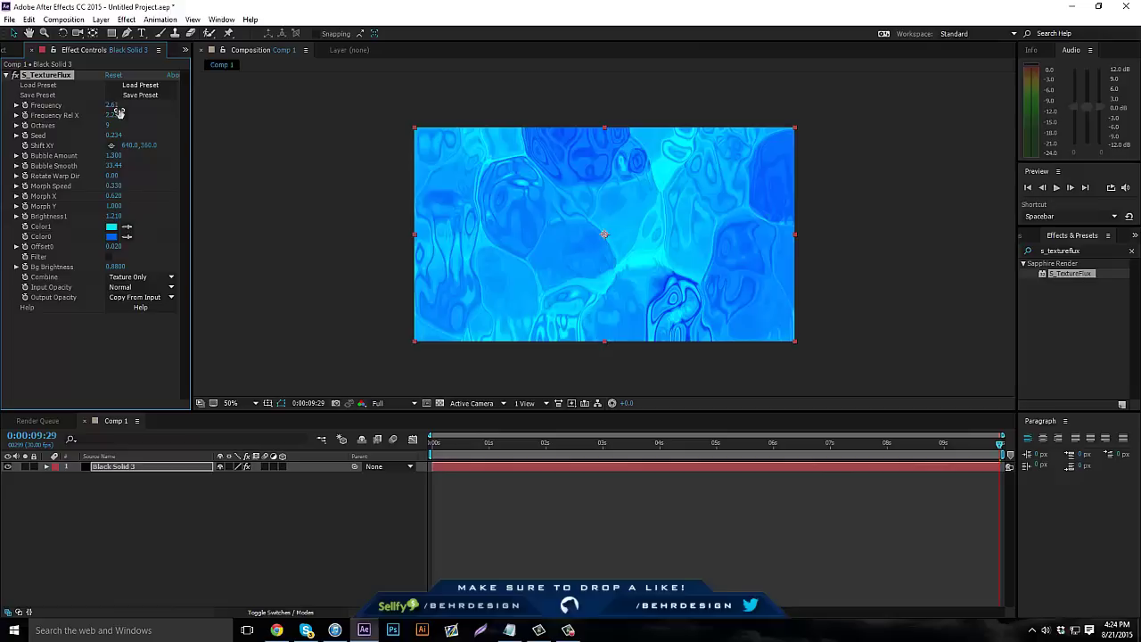
{"action": "left_click_drag", "start_coordinate": [119, 113], "coordinate": [105, 108]}
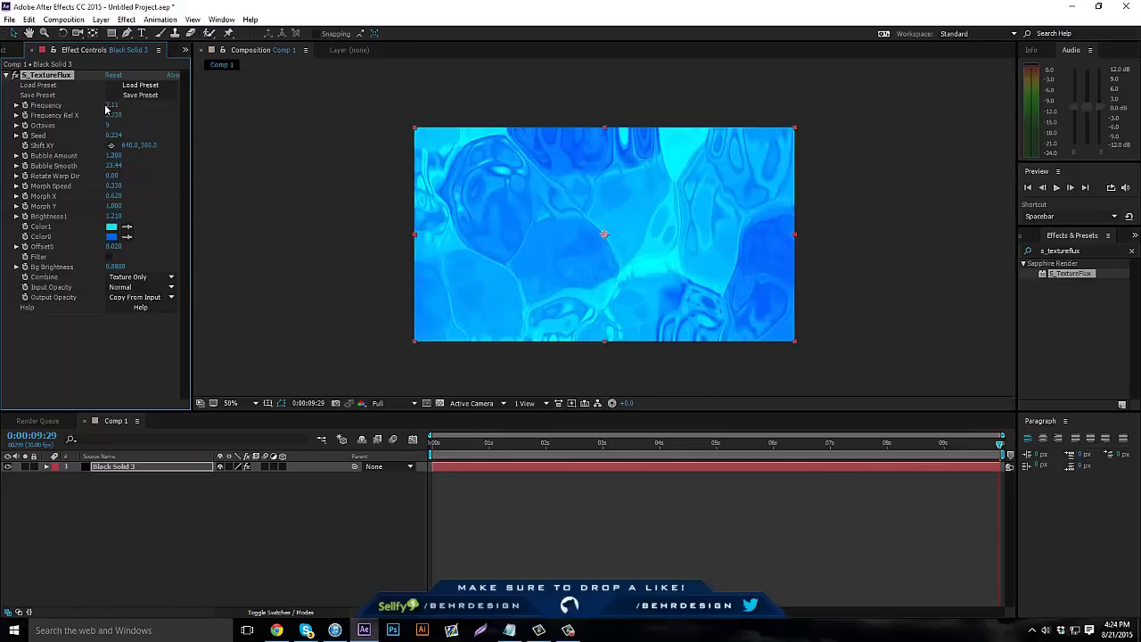
Step: Set Bubble Amount to 1.200 and check the texture's motion along the timeline
{"action": "left_click_drag", "start_coordinate": [474, 436], "coordinate": [729, 469]}
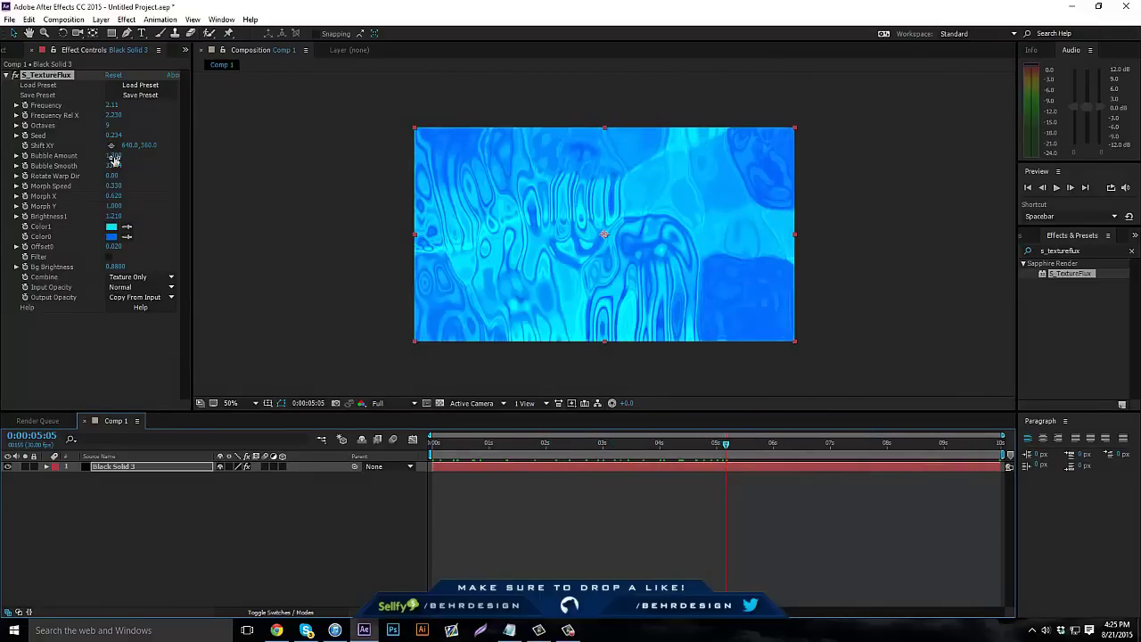
{"action": "left_click_drag", "start_coordinate": [113, 156], "coordinate": [109, 155]}
{"action": "left_click_drag", "start_coordinate": [679, 440], "coordinate": [909, 470]}
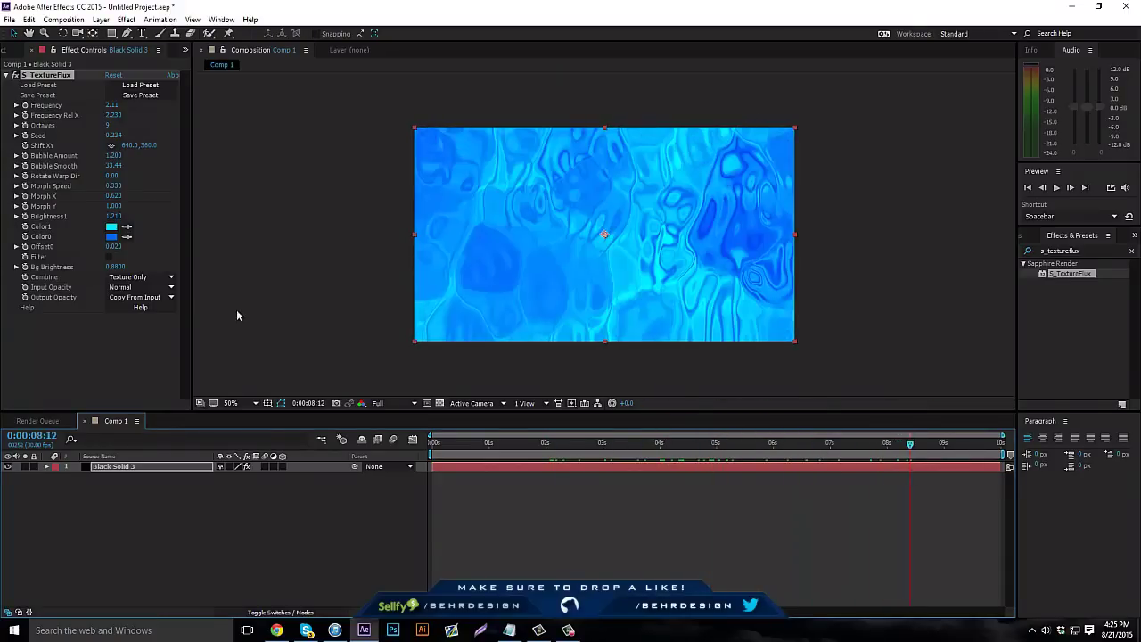
Step: Set the texture's Octaves to 10 and Frequency Rel X to 2.390
{"action": "left_click", "coordinate": [111, 129]}
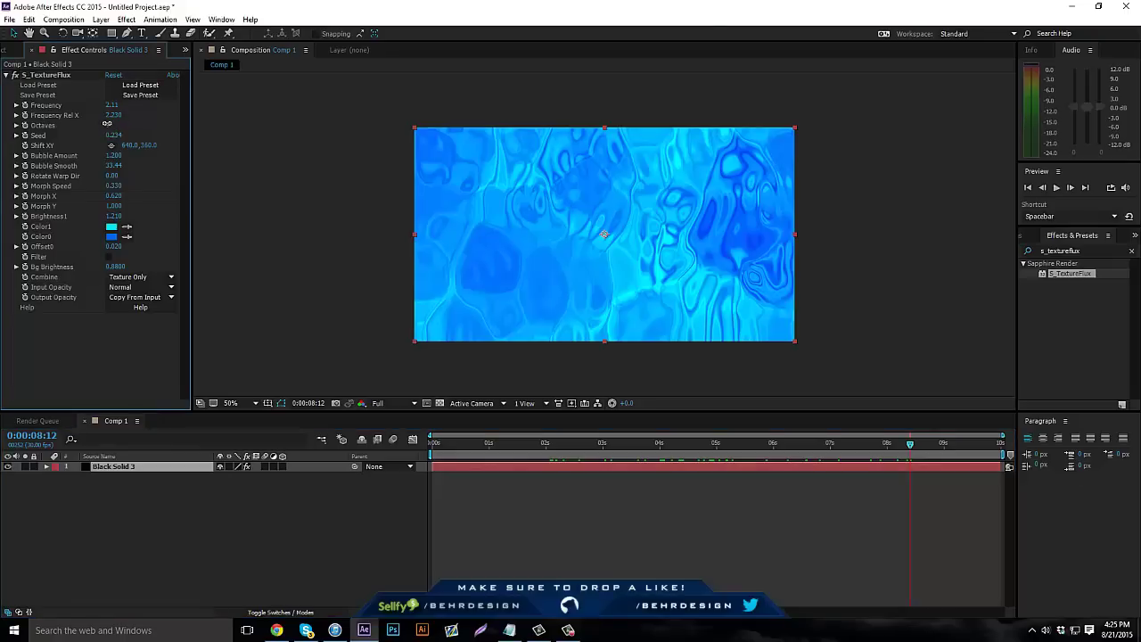
{"action": "mouse_move", "coordinate": [107, 123]}
{"action": "left_mouse_down"}
{"action": "mouse_move", "coordinate": [143, 122]}
{"action": "mouse_move", "coordinate": [81, 115]}
{"action": "mouse_move", "coordinate": [113, 115]}
{"action": "left_mouse_up"}
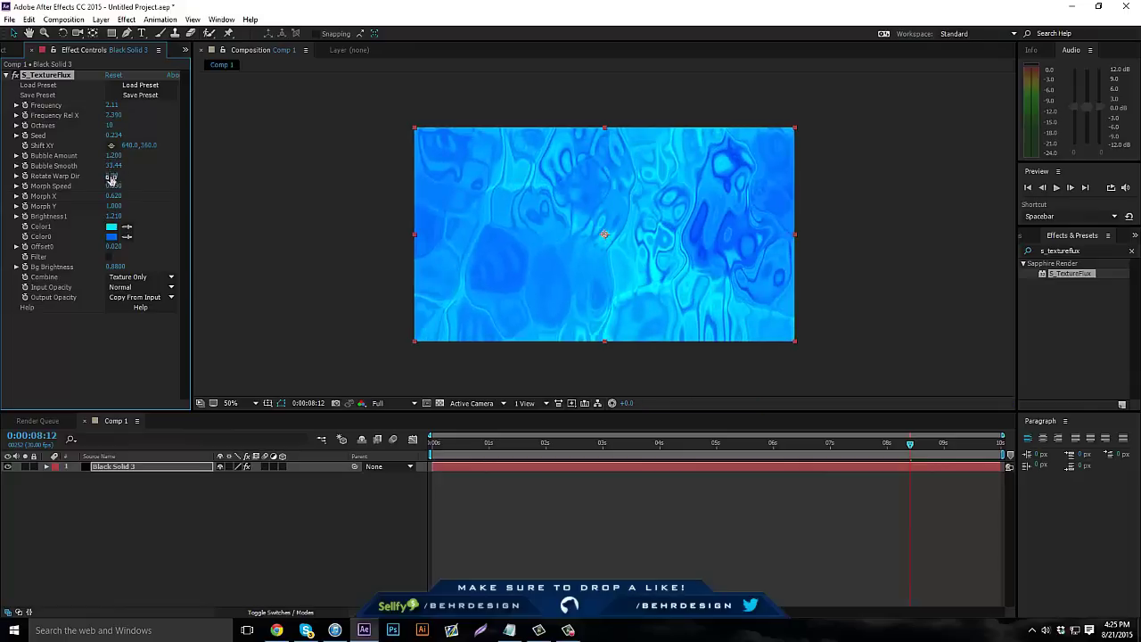
Step: Set Morph Speed to 0.400 and Seed to 0.244, and check the texture's motion from the start of the timeline
{"action": "left_click_drag", "start_coordinate": [114, 186], "coordinate": [114, 186]}
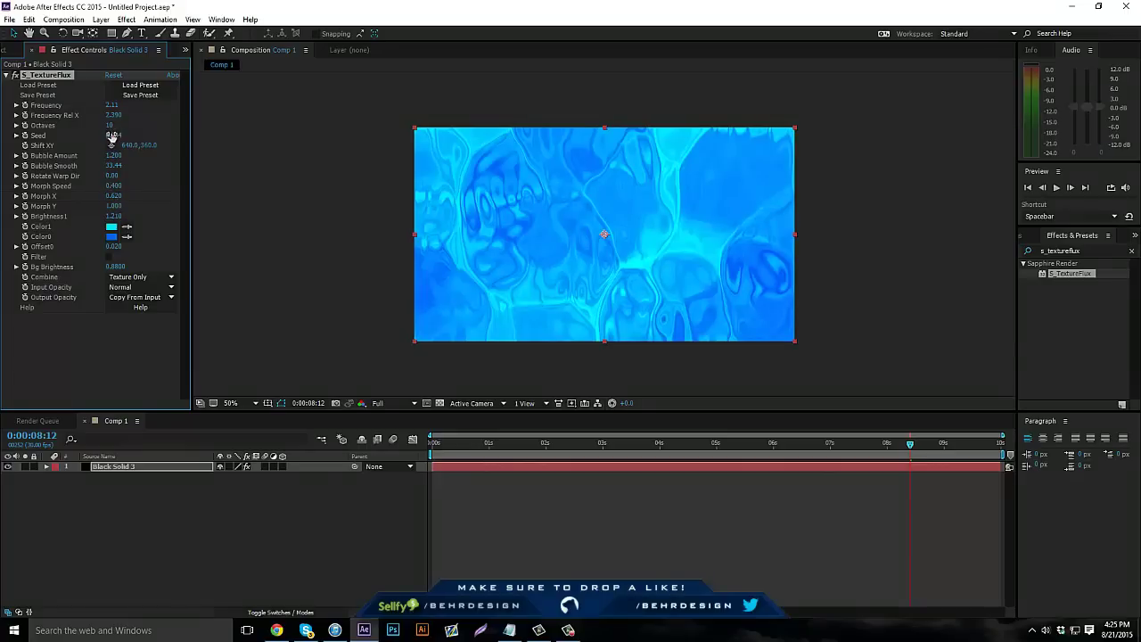
{"action": "left_click_drag", "start_coordinate": [114, 135], "coordinate": [118, 138]}
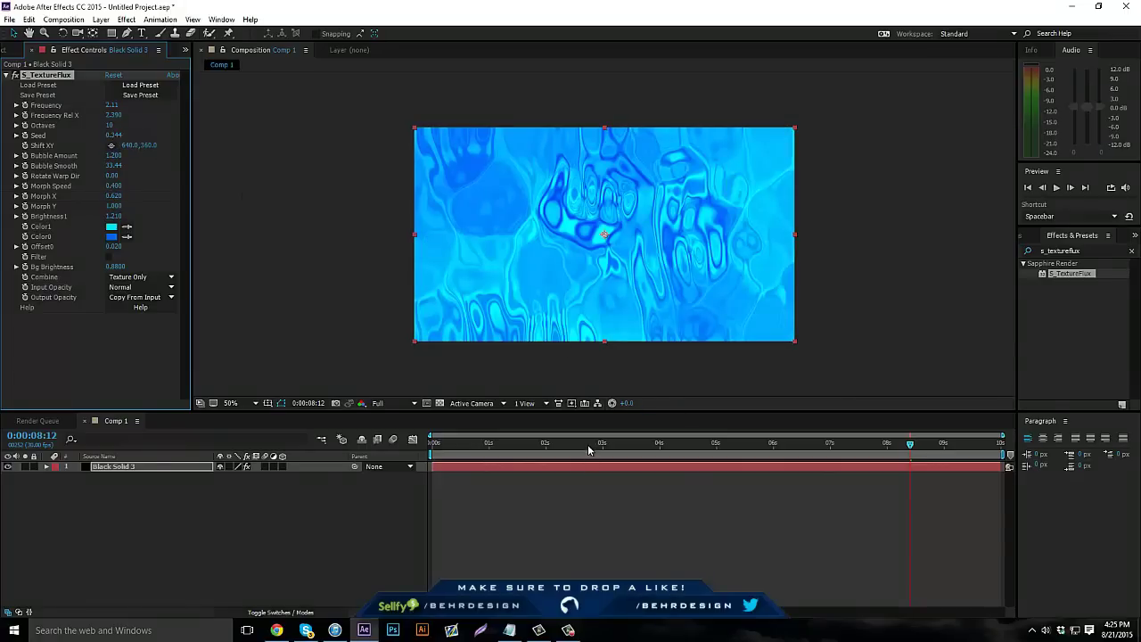
{"action": "key", "text": "Home"}
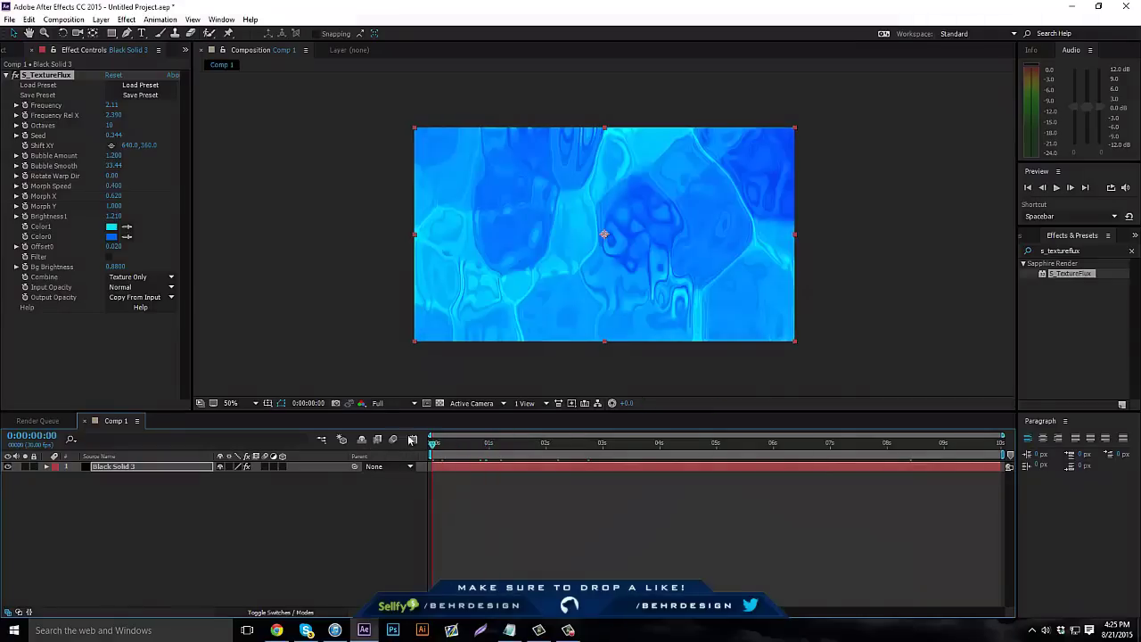
{"action": "left_click_drag", "start_coordinate": [434, 443], "coordinate": [638, 461]}
Step: Create an adjustment layer above the black solid and apply the CC Lens effect to it
{"action": "left_click", "coordinate": [161, 465]}
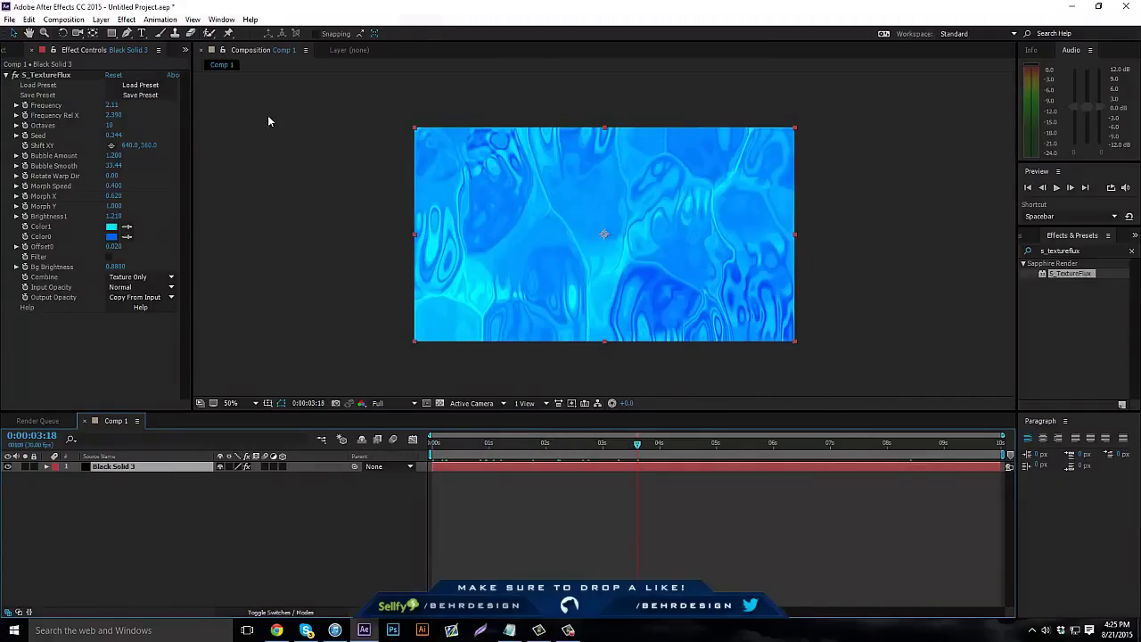
{"action": "left_click", "coordinate": [100, 19]}
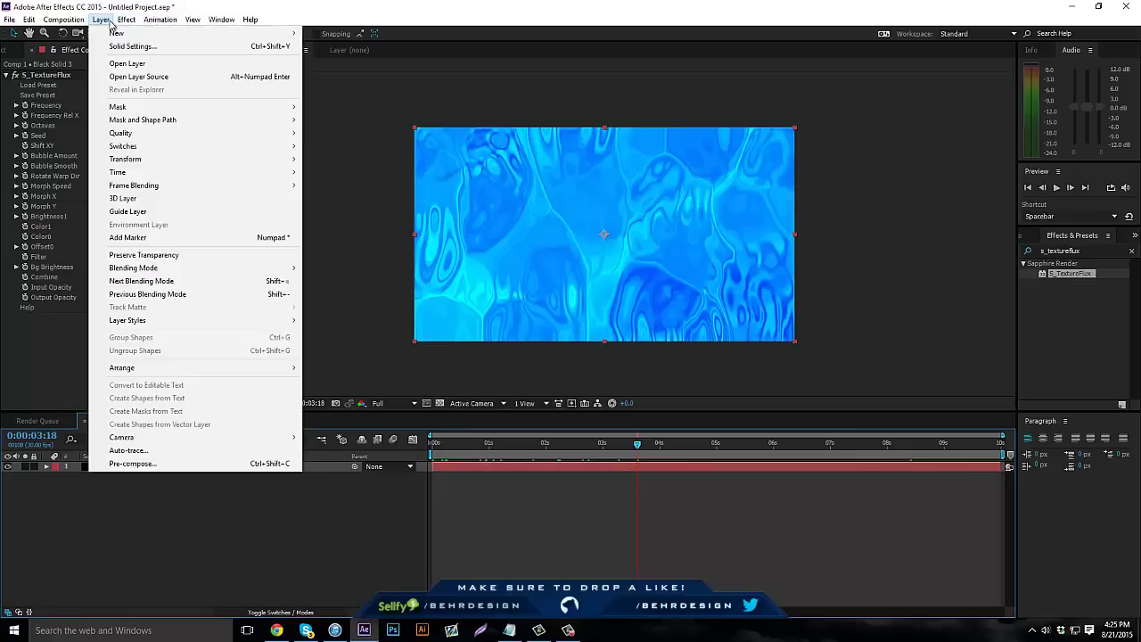
{"action": "mouse_move", "coordinate": [125, 36]}
{"action": "left_click", "coordinate": [356, 112]}
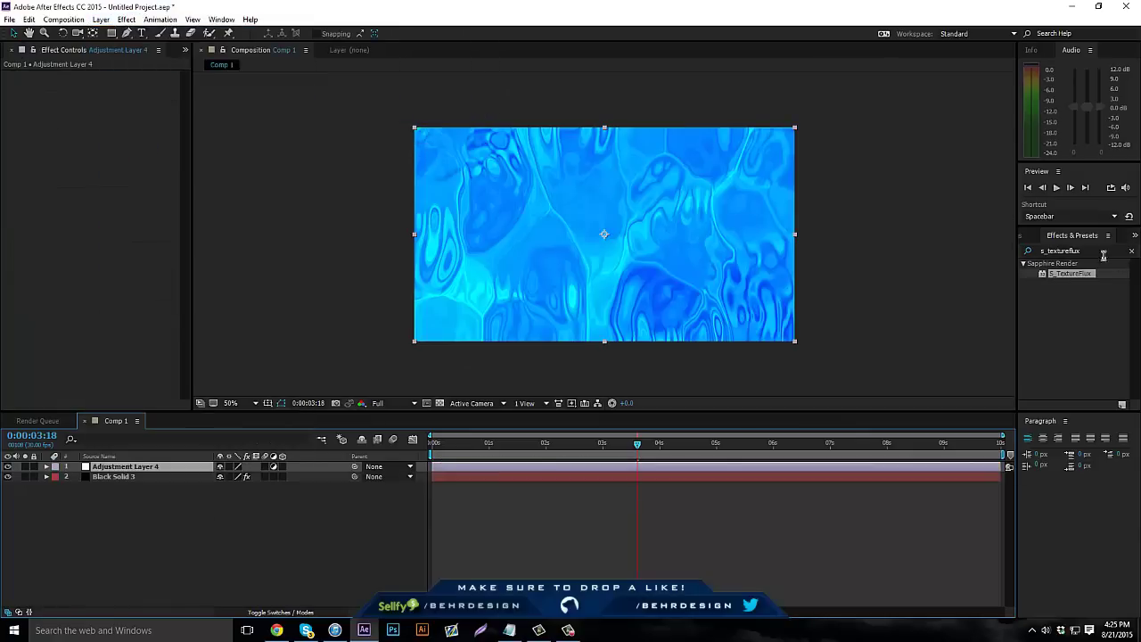
{"action": "left_click", "coordinate": [1131, 251]}
{"action": "left_click", "coordinate": [1078, 252]}
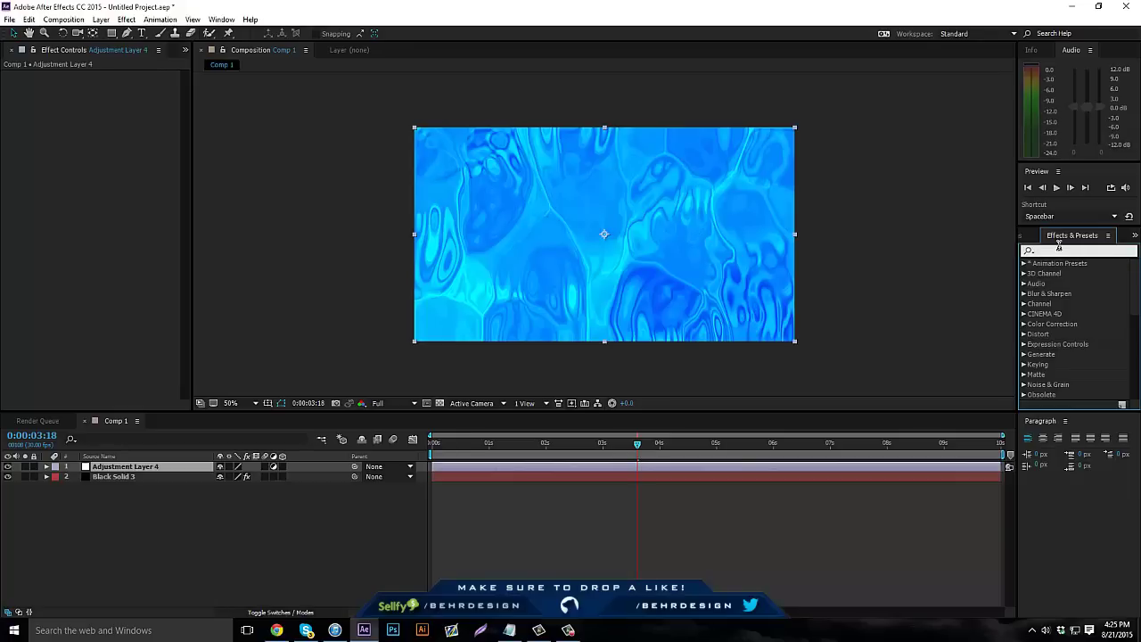
{"action": "type", "text": "cc lens"}
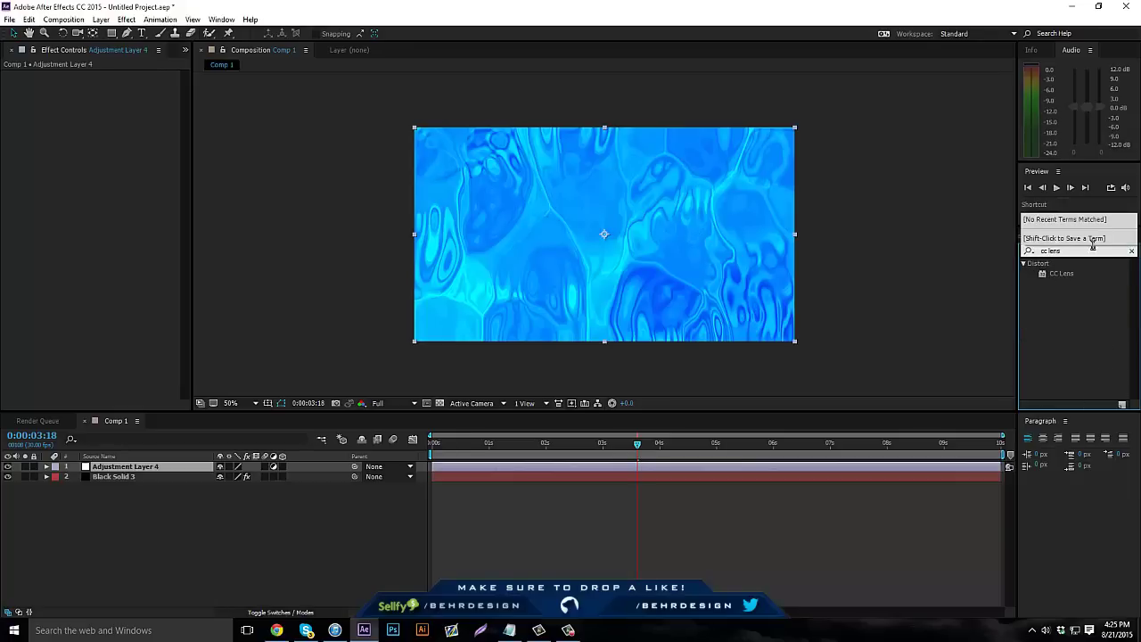
{"action": "left_click_drag", "start_coordinate": [1061, 273], "coordinate": [156, 466]}
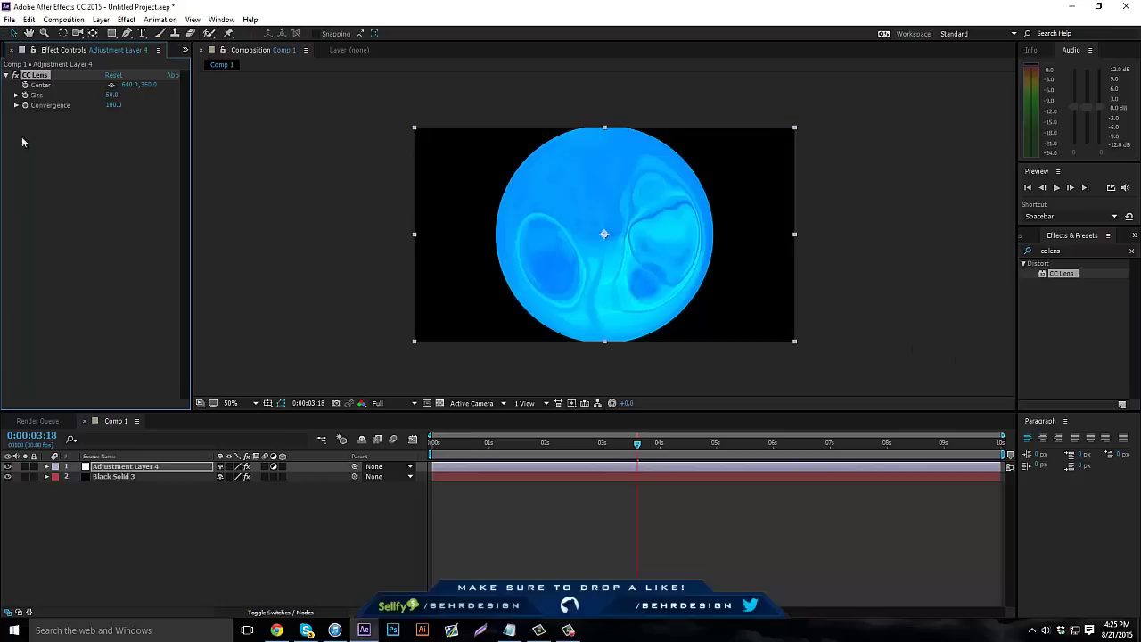
Step: Raise the CC Lens Size to about 211 so the distortion fills the frame, fine-tune it slightly lower and check other frames
{"action": "left_click_drag", "start_coordinate": [126, 94], "coordinate": [212, 97]}
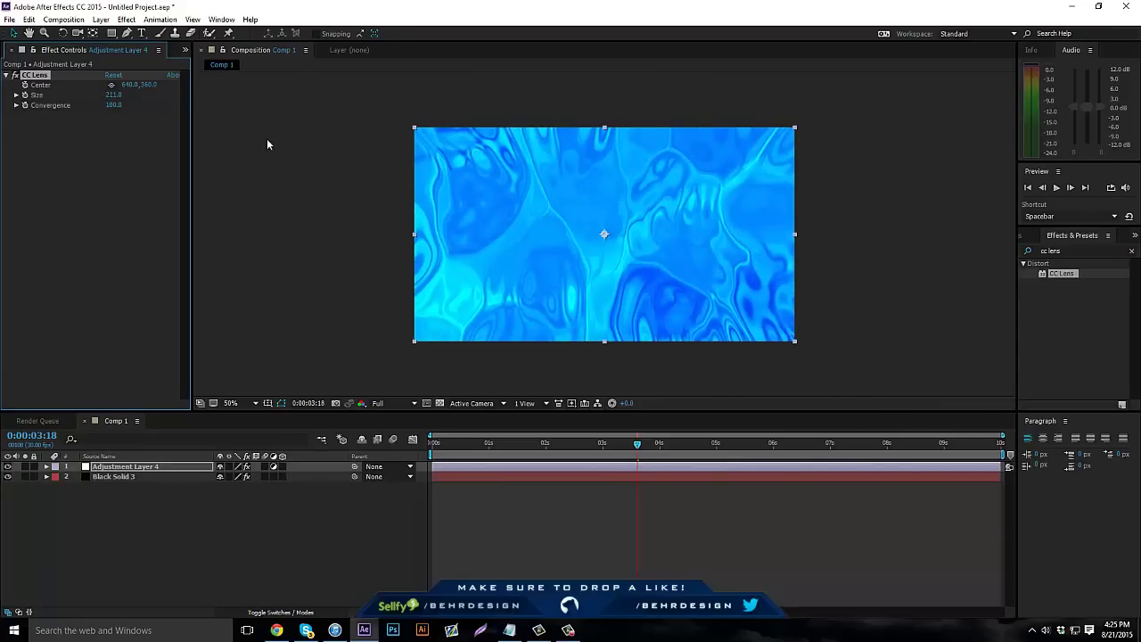
{"action": "left_click_drag", "start_coordinate": [599, 446], "coordinate": [659, 449]}
{"action": "mouse_move", "coordinate": [112, 98]}
{"action": "left_mouse_down"}
{"action": "mouse_move", "coordinate": [91, 100]}
{"action": "mouse_move", "coordinate": [105, 100]}
{"action": "left_mouse_up"}
{"action": "mouse_move", "coordinate": [728, 444]}
{"action": "left_mouse_down"}
{"action": "mouse_move", "coordinate": [527, 443]}
{"action": "mouse_move", "coordinate": [488, 455]}
{"action": "mouse_move", "coordinate": [709, 455]}
{"action": "left_mouse_up"}
Step: Create a second adjustment layer on top and apply the Magic Bullet Looks effect to it
{"action": "left_click", "coordinate": [100, 19]}
{"action": "mouse_move", "coordinate": [124, 33]}
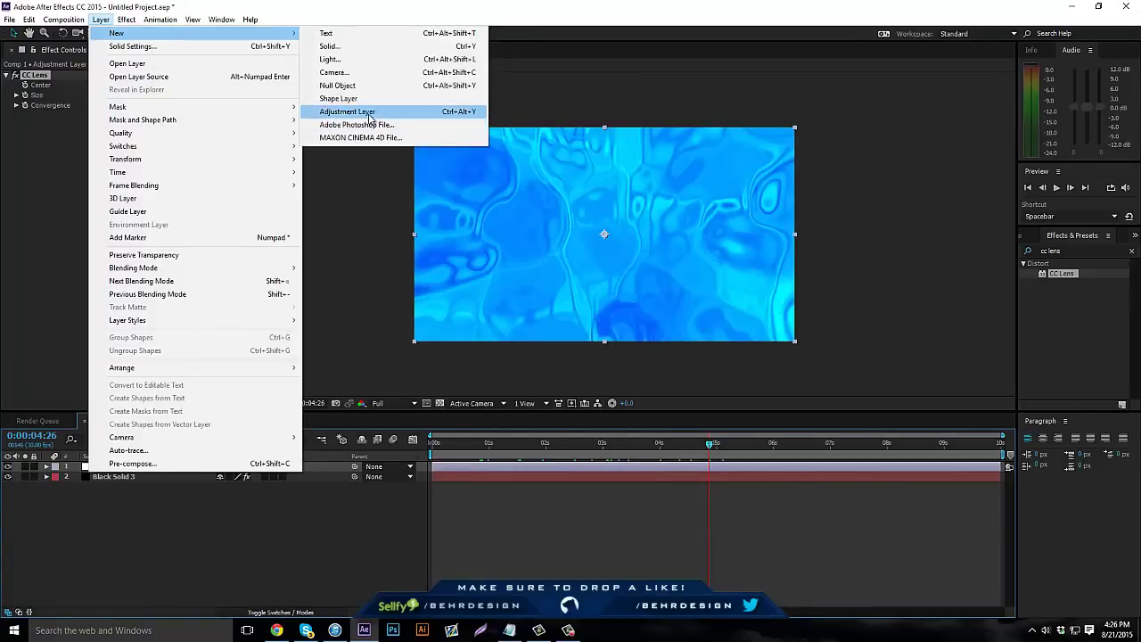
{"action": "left_click", "coordinate": [344, 109]}
{"action": "left_click", "coordinate": [101, 19]}
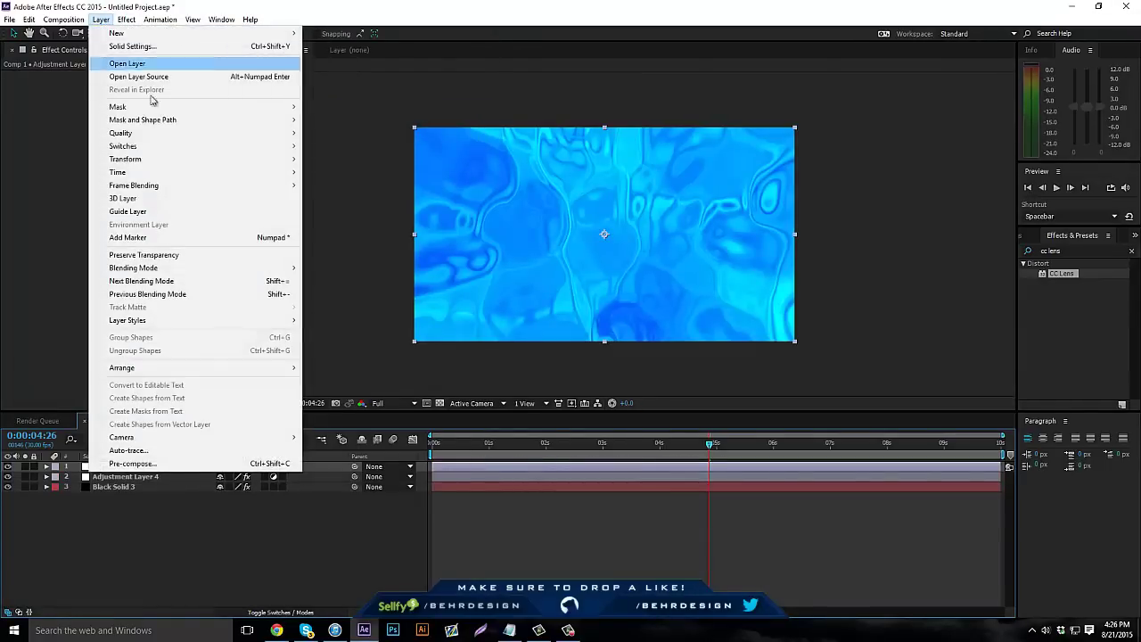
{"action": "left_click", "coordinate": [126, 18]}
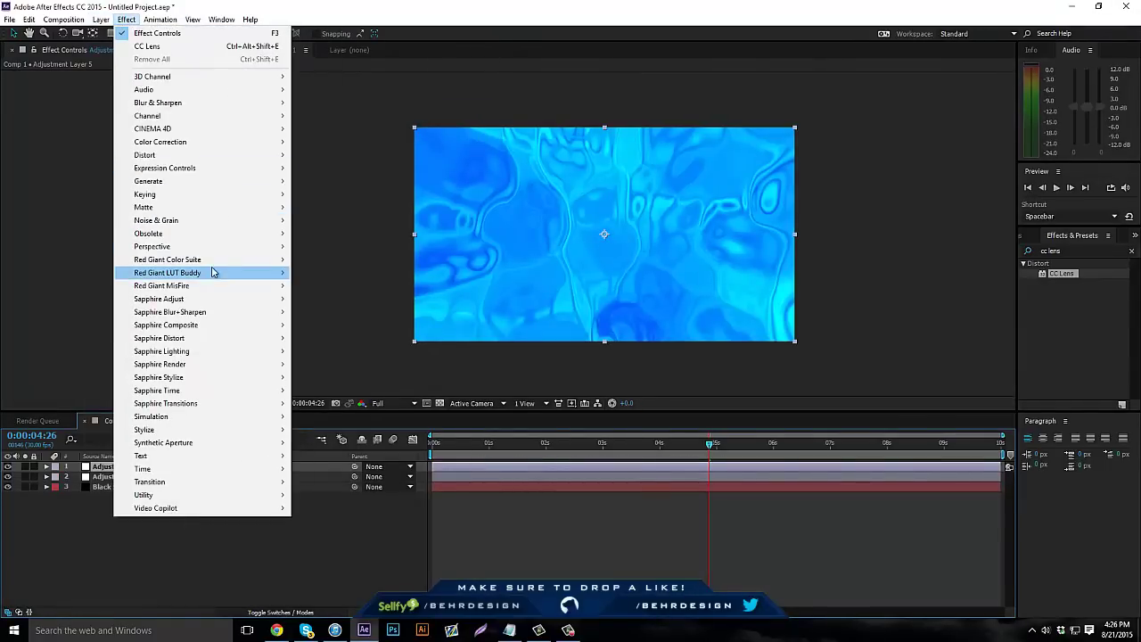
{"action": "mouse_move", "coordinate": [223, 265]}
{"action": "left_click", "coordinate": [361, 259]}
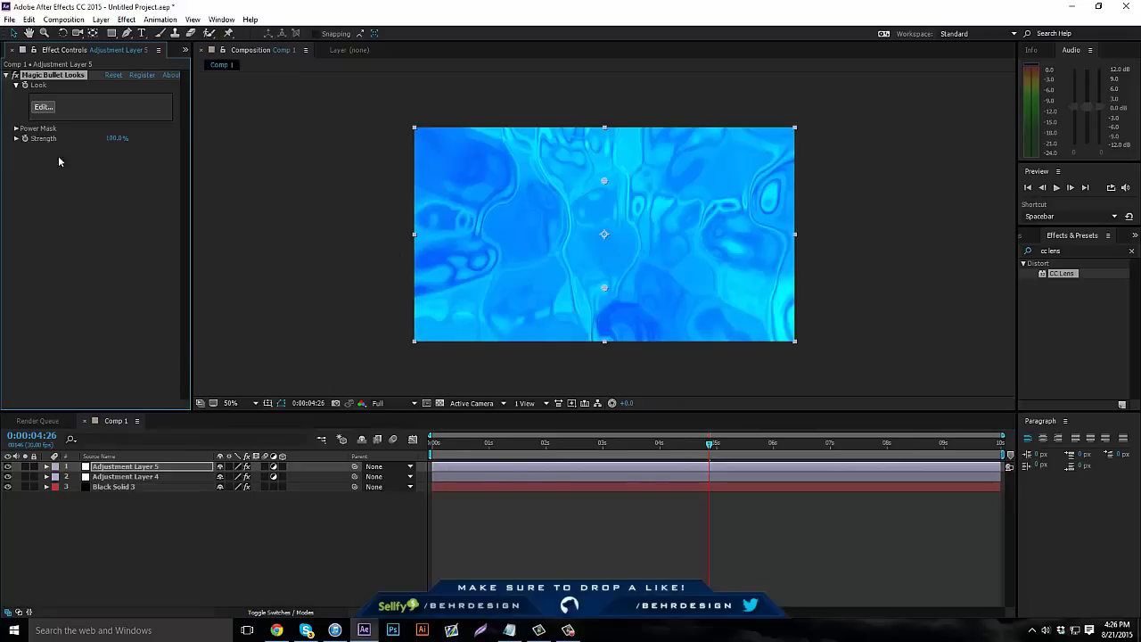
Step: Open the look for editing and add the Edge Softness lens tool to it
{"action": "left_click", "coordinate": [49, 106]}
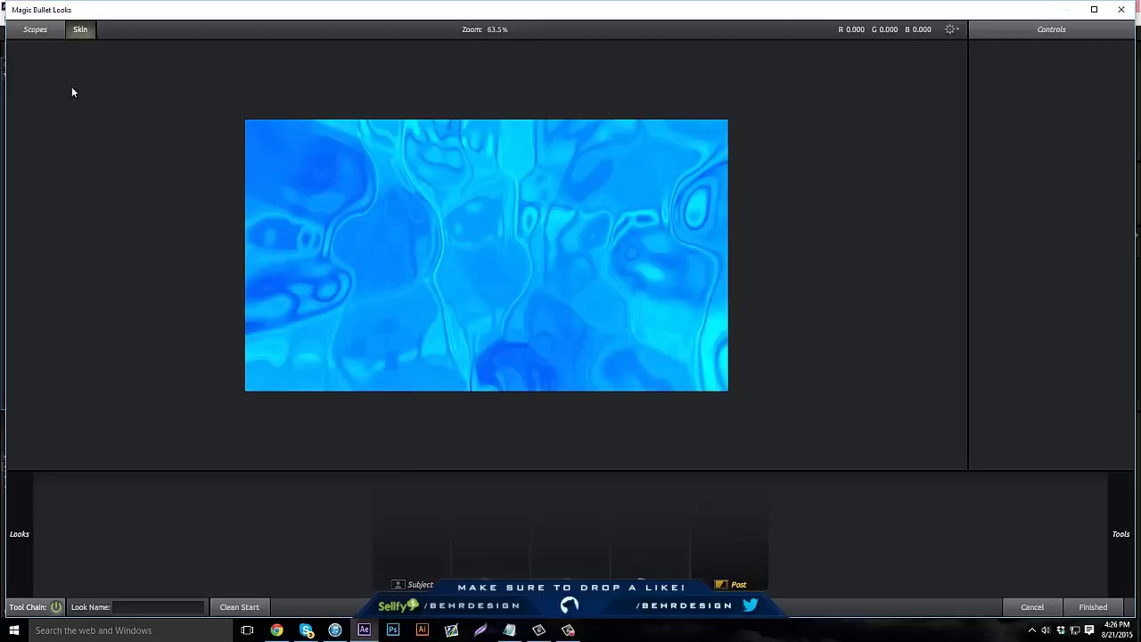
{"action": "mouse_move", "coordinate": [1133, 551]}
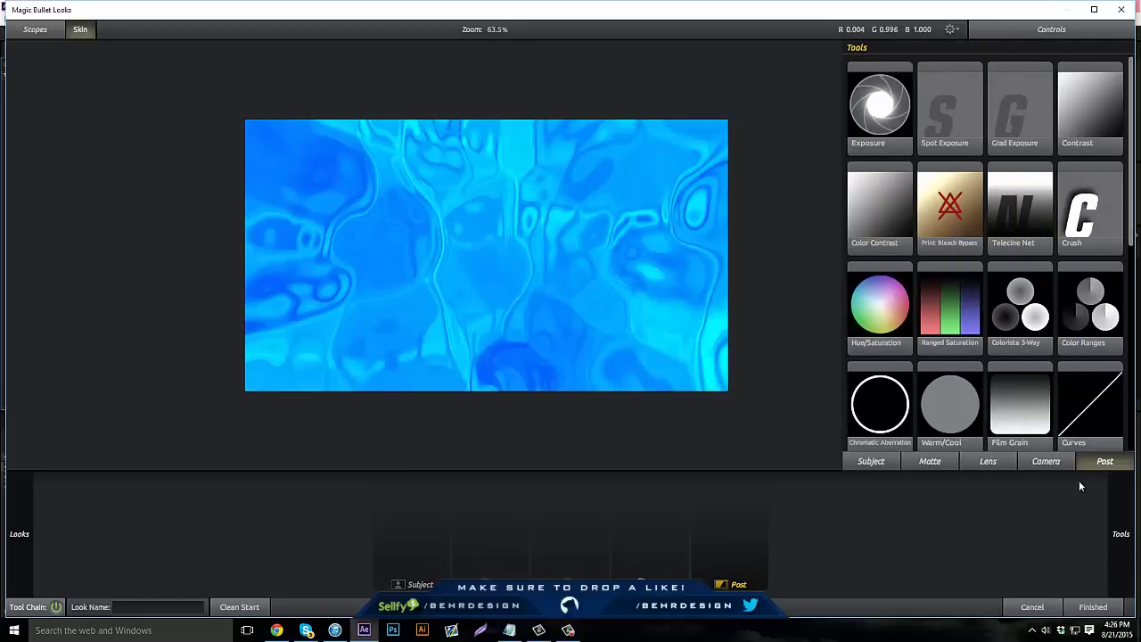
{"action": "left_click", "coordinate": [1044, 462]}
{"action": "left_click", "coordinate": [987, 461]}
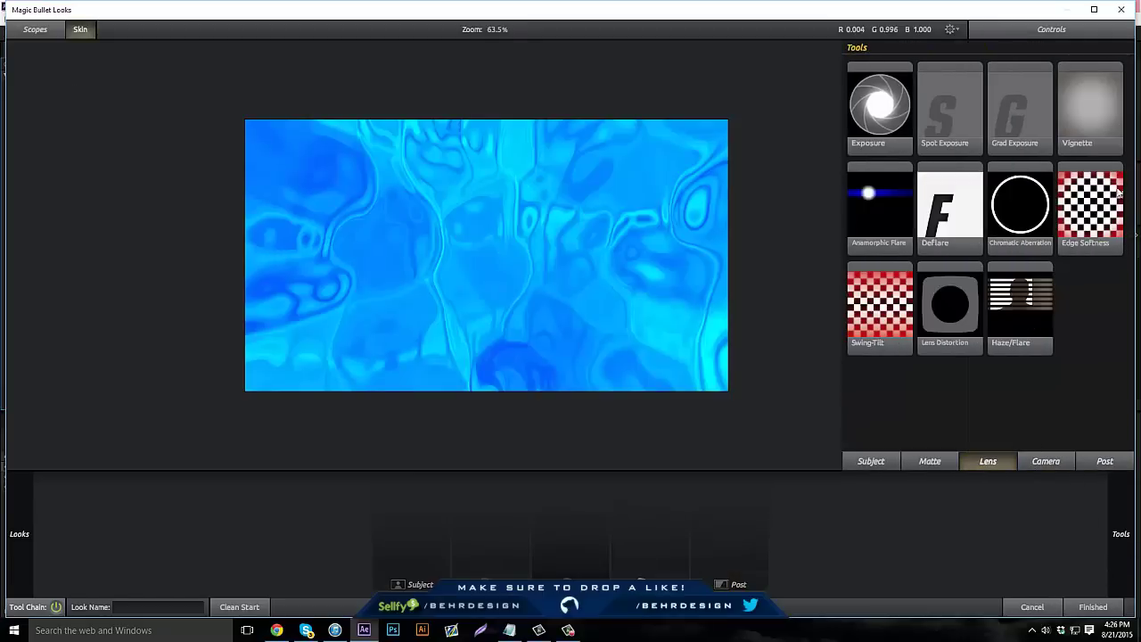
{"action": "left_click_drag", "start_coordinate": [1117, 192], "coordinate": [741, 252]}
Step: Add the Vignette and Chromatic Aberration lens tools to the look, softening the vignette and adjusting the aberration
{"action": "mouse_move", "coordinate": [1138, 427]}
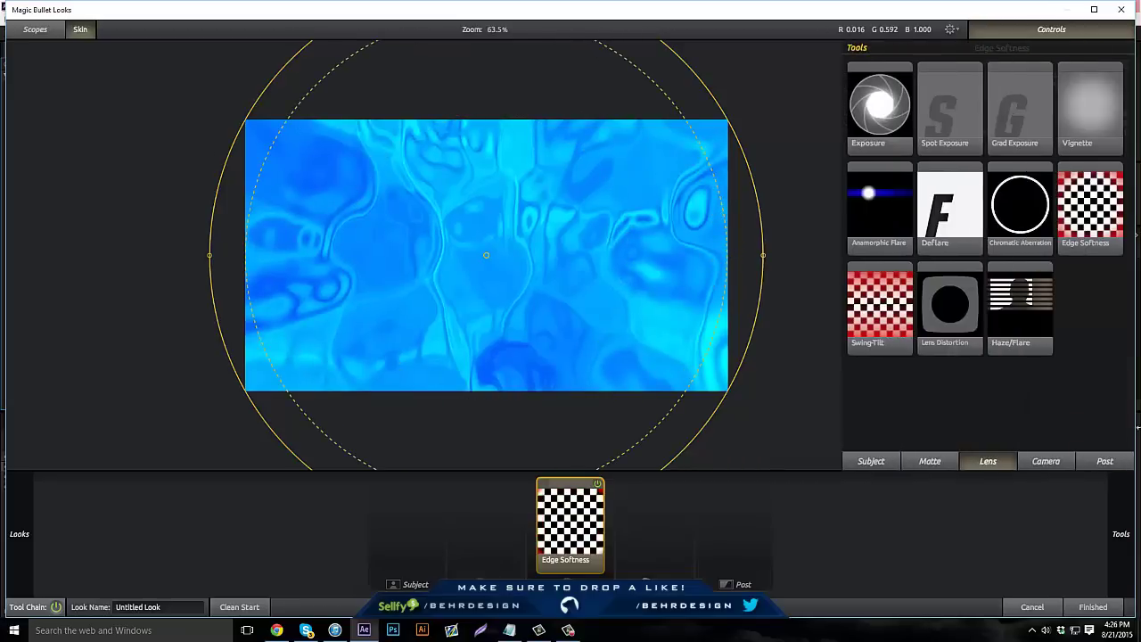
{"action": "left_click_drag", "start_coordinate": [1114, 130], "coordinate": [708, 308]}
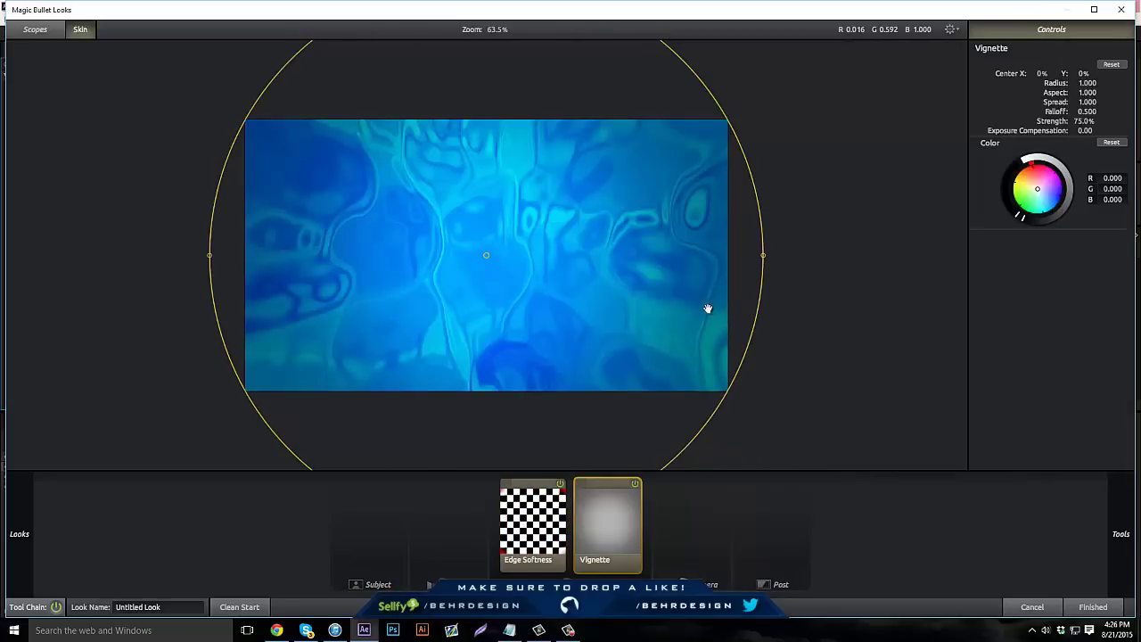
{"action": "mouse_move", "coordinate": [1136, 314]}
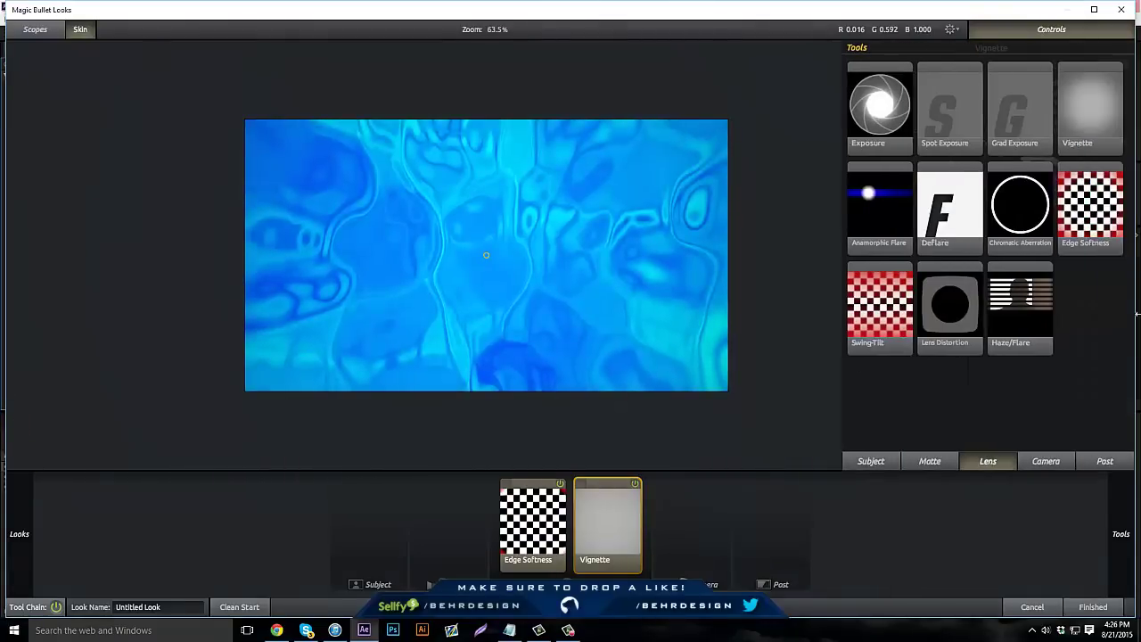
{"action": "left_click_drag", "start_coordinate": [1016, 239], "coordinate": [484, 257]}
{"action": "left_click_drag", "start_coordinate": [1102, 95], "coordinate": [1052, 94]}
Step: Add the 85 Filter preset from the matte tools to the look
{"action": "mouse_move", "coordinate": [1136, 442]}
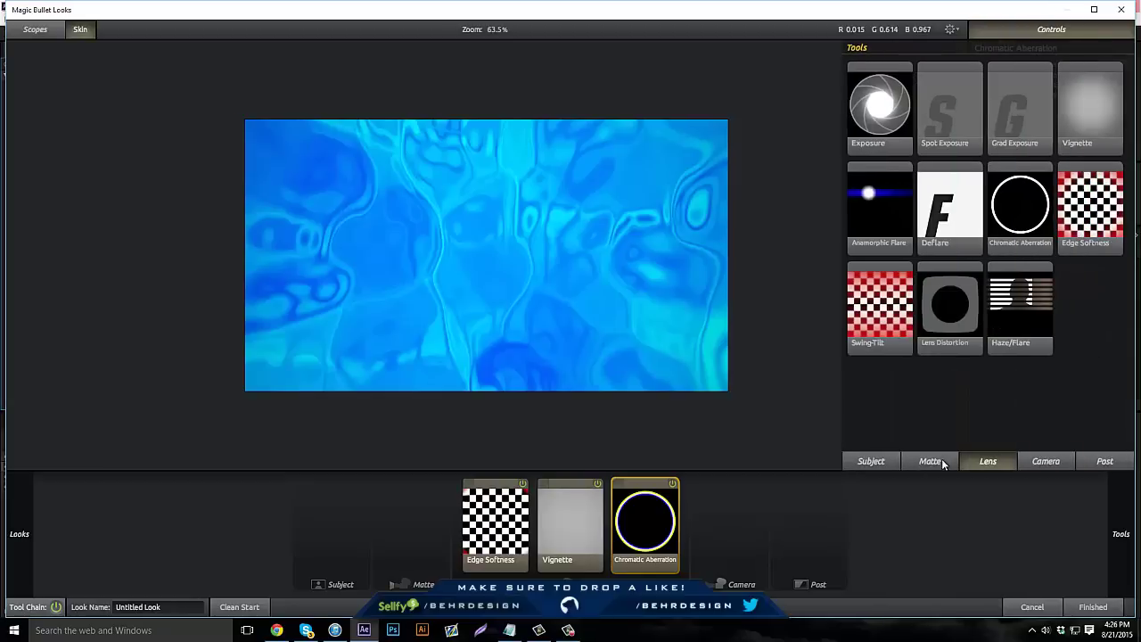
{"action": "left_click", "coordinate": [904, 460]}
{"action": "scroll", "coordinate": [936, 245], "scroll_direction": "down", "scroll_amount": 2}
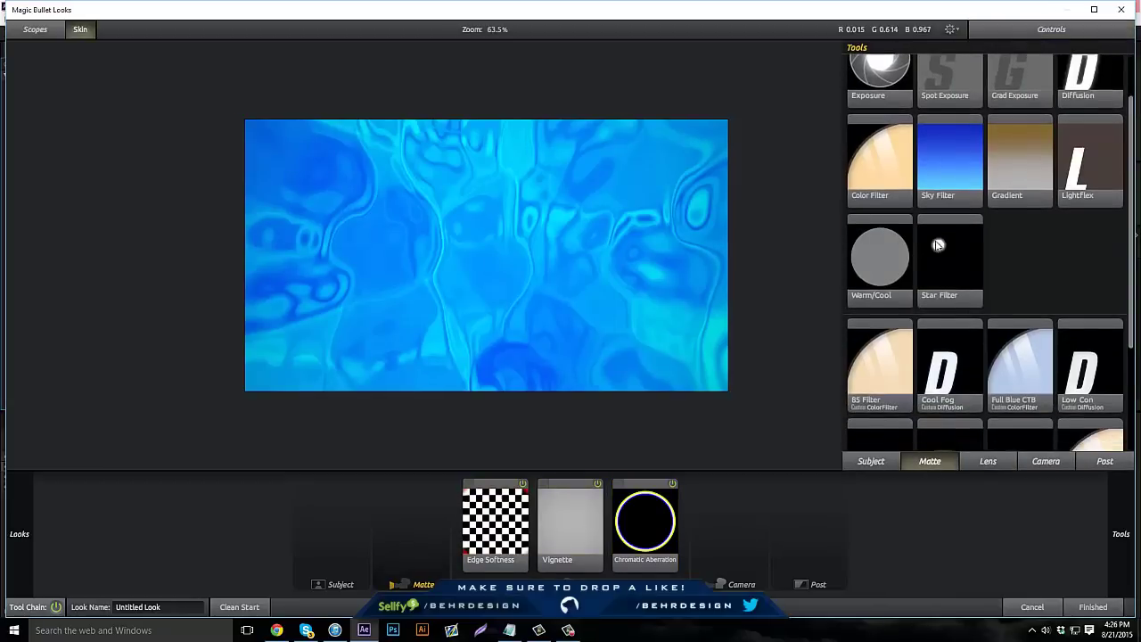
{"action": "left_click_drag", "start_coordinate": [887, 352], "coordinate": [598, 285]}
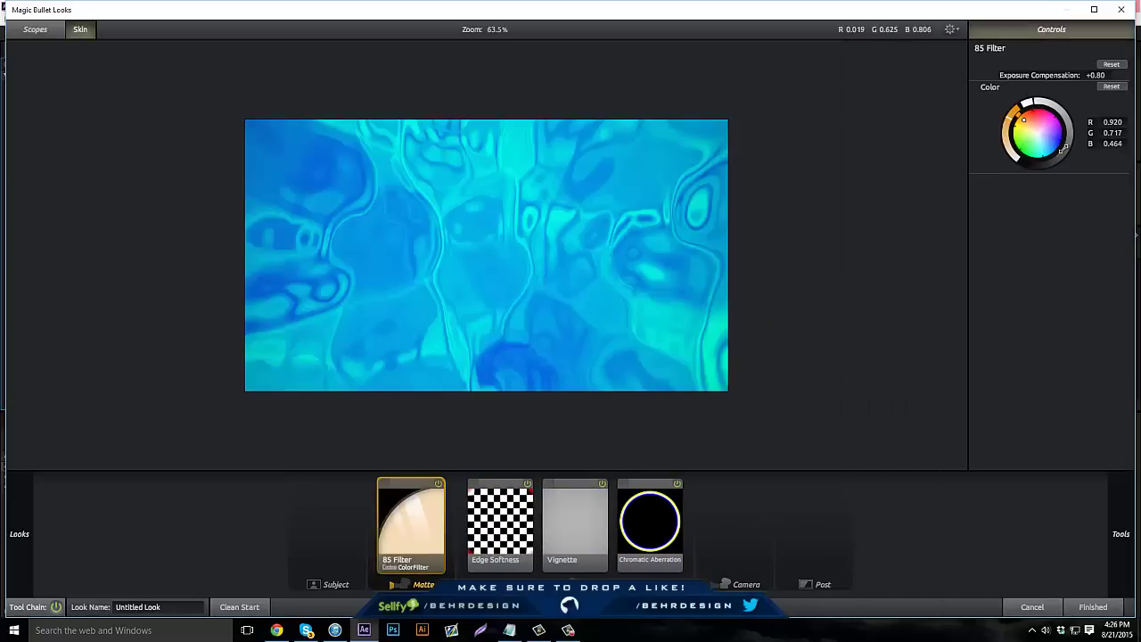
Step: Tint the color filter blue with R 0.463, G 0.580, B 0.920 and compare the image with the filter off and on
{"action": "left_click_drag", "start_coordinate": [1018, 131], "coordinate": [1063, 18]}
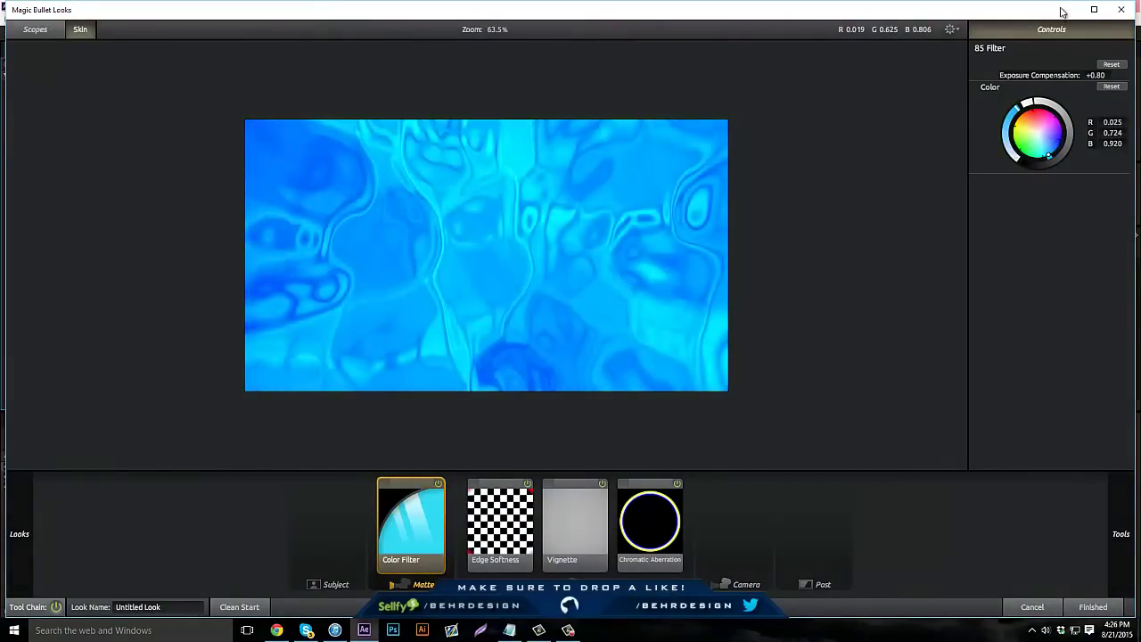
{"action": "left_click", "coordinate": [1045, 147]}
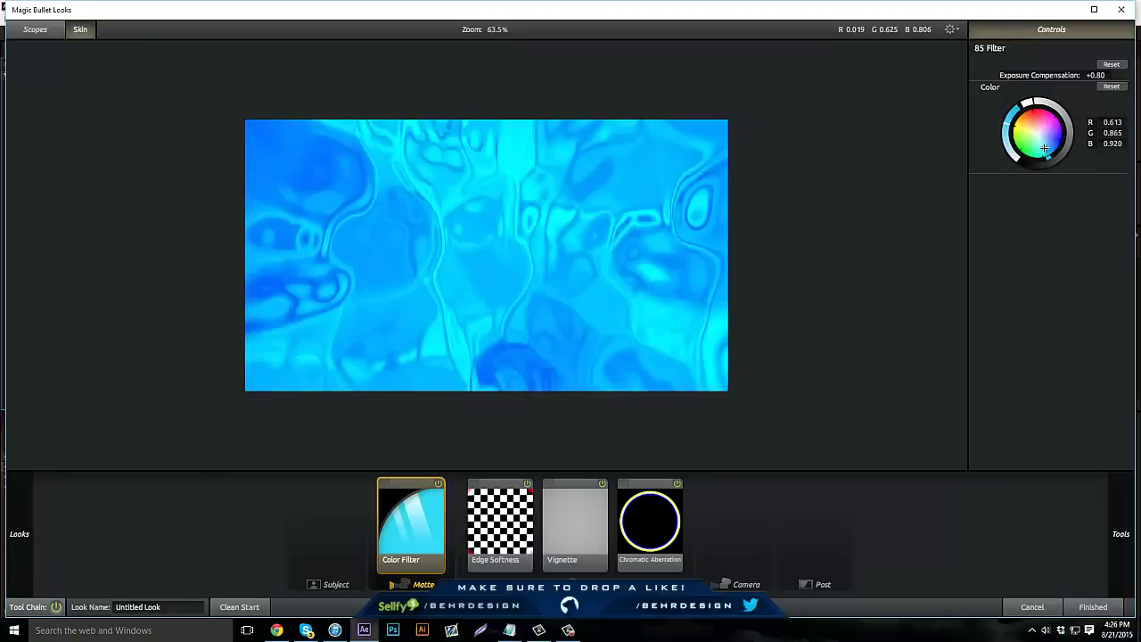
{"action": "left_click_drag", "start_coordinate": [1057, 131], "coordinate": [1054, 142]}
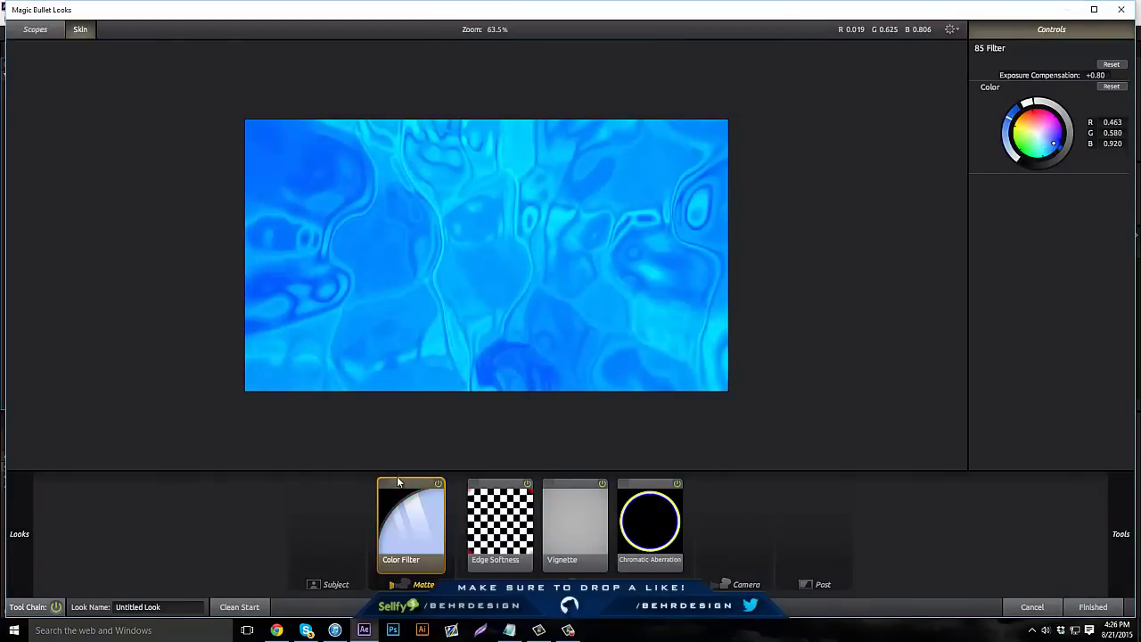
{"action": "left_click", "coordinate": [439, 484]}
{"action": "left_click", "coordinate": [438, 484]}
Step: Add the Pop tool from the subject tools to the look and set its Pop amount to +100.0%
{"action": "mouse_move", "coordinate": [1100, 539]}
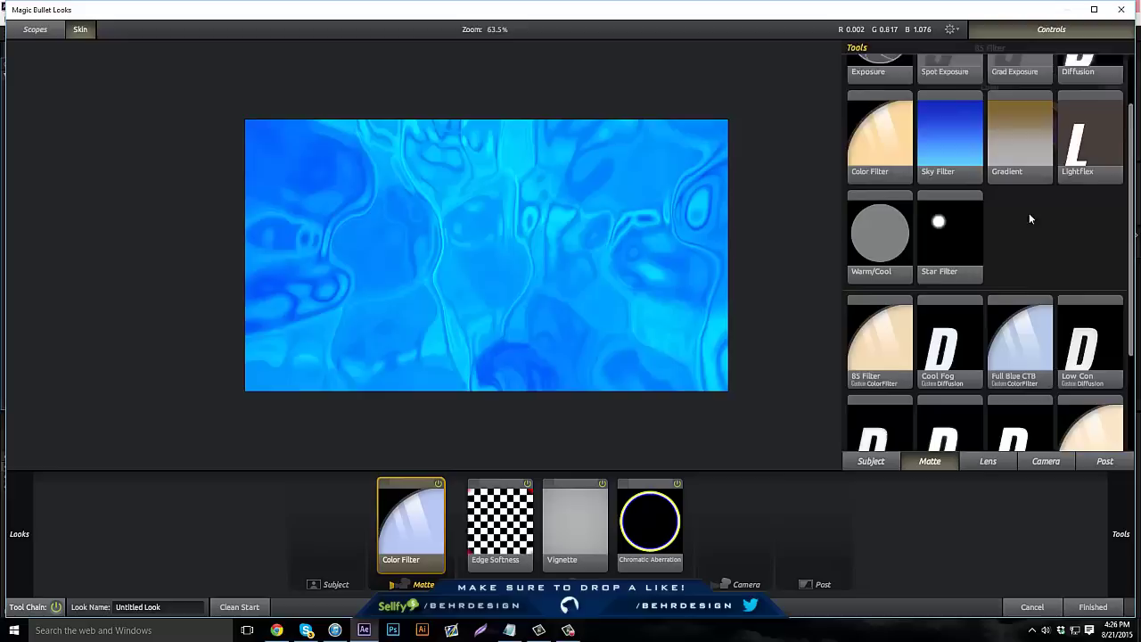
{"action": "scroll", "coordinate": [1028, 218], "scroll_direction": "down", "scroll_amount": 3}
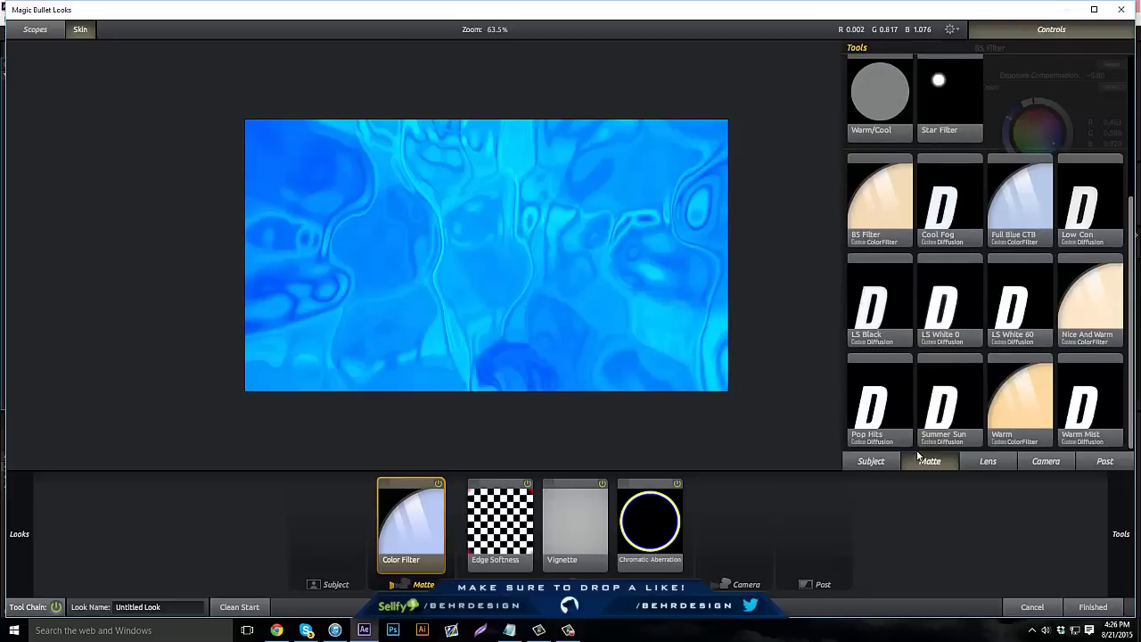
{"action": "left_click", "coordinate": [871, 465]}
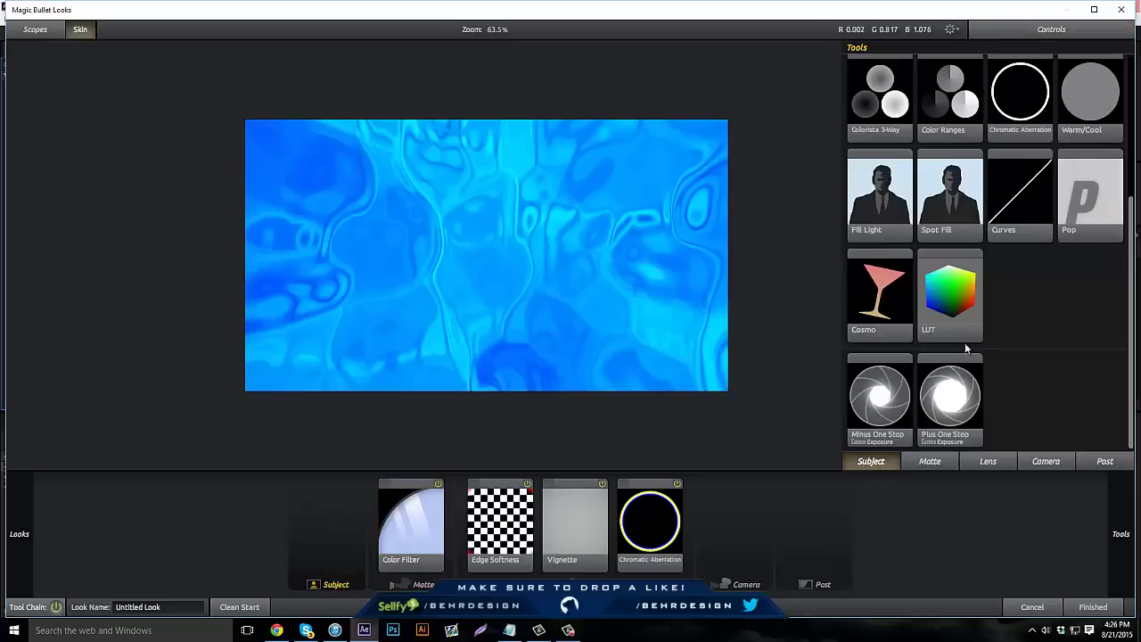
{"action": "left_click_drag", "start_coordinate": [1082, 217], "coordinate": [691, 268]}
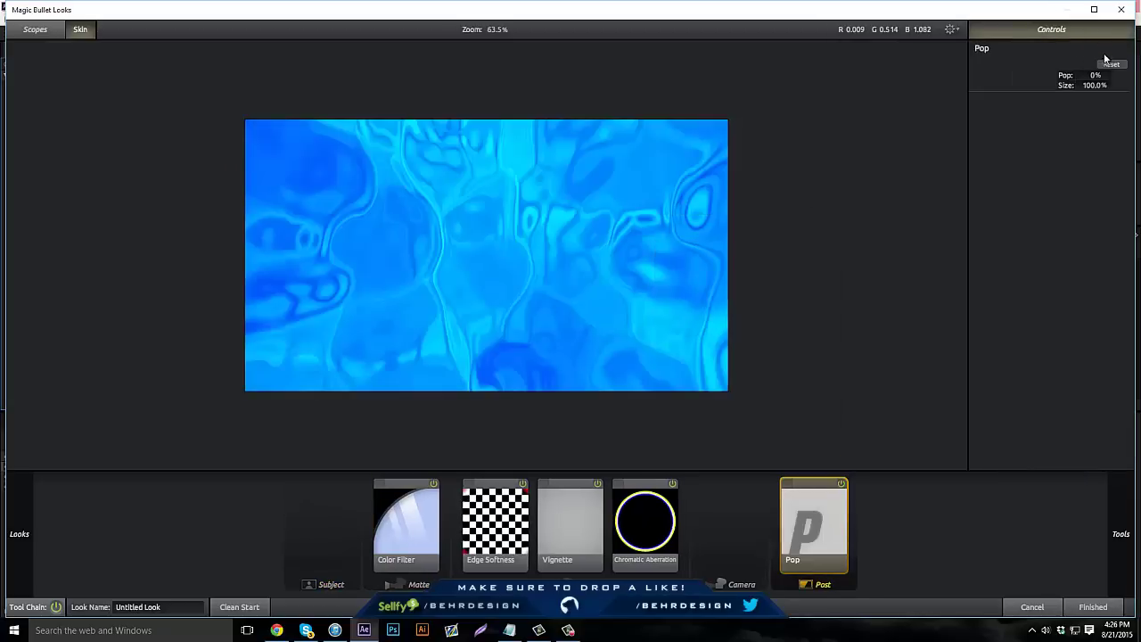
{"action": "mouse_move", "coordinate": [1093, 75]}
{"action": "left_mouse_down"}
{"action": "mouse_move", "coordinate": [1016, 71]}
{"action": "mouse_move", "coordinate": [1083, 59]}
{"action": "left_mouse_up"}
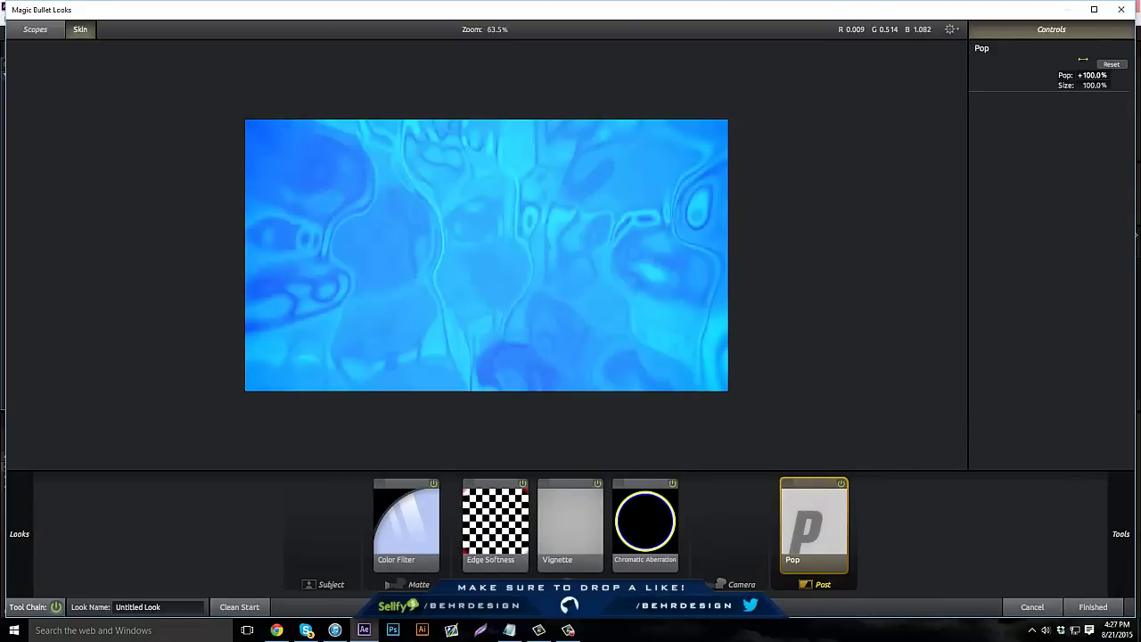
Step: Compare the look with and without the Color Filter, leave the filter disabled and apply the finished look
{"action": "left_click", "coordinate": [429, 478]}
{"action": "left_click", "coordinate": [434, 483]}
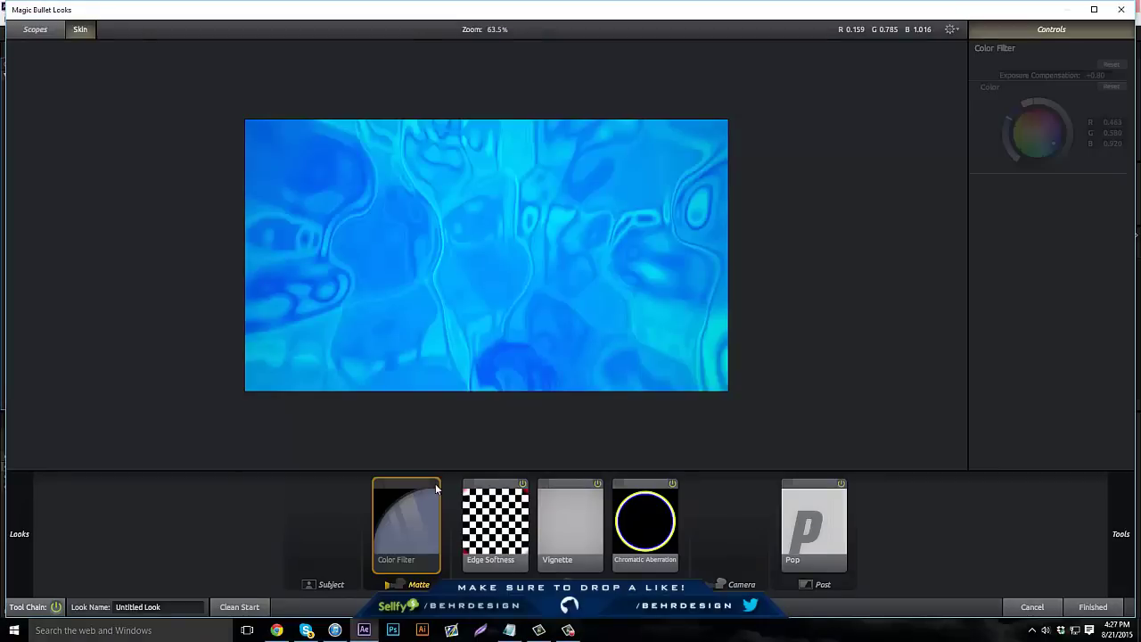
{"action": "left_click", "coordinate": [434, 483]}
{"action": "left_click", "coordinate": [434, 483]}
{"action": "left_click", "coordinate": [1093, 606]}
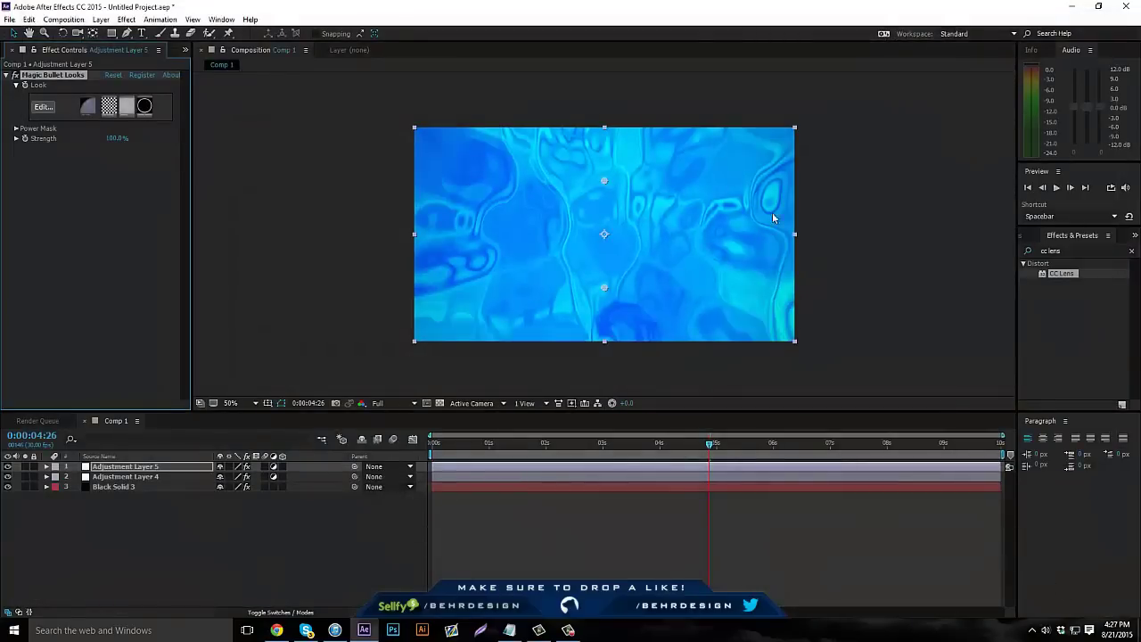
Step: Check the graded background at a later point on the timeline and bring up the project's item list
{"action": "left_click_drag", "start_coordinate": [711, 447], "coordinate": [813, 455]}
{"action": "left_click", "coordinate": [8, 53]}
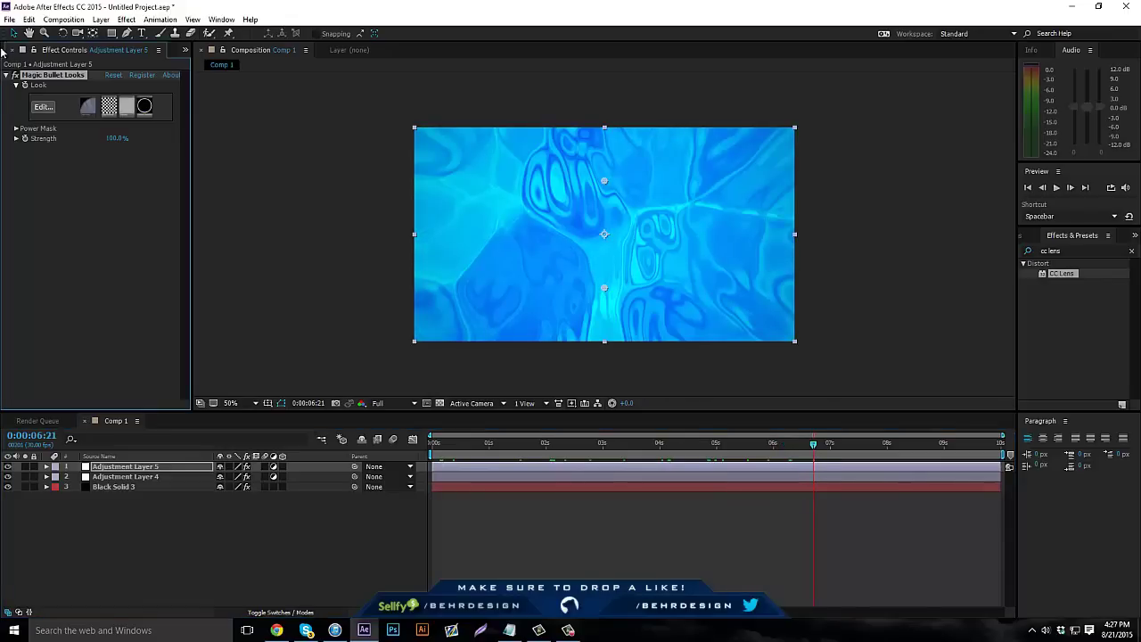
{"action": "left_click", "coordinate": [3, 52]}
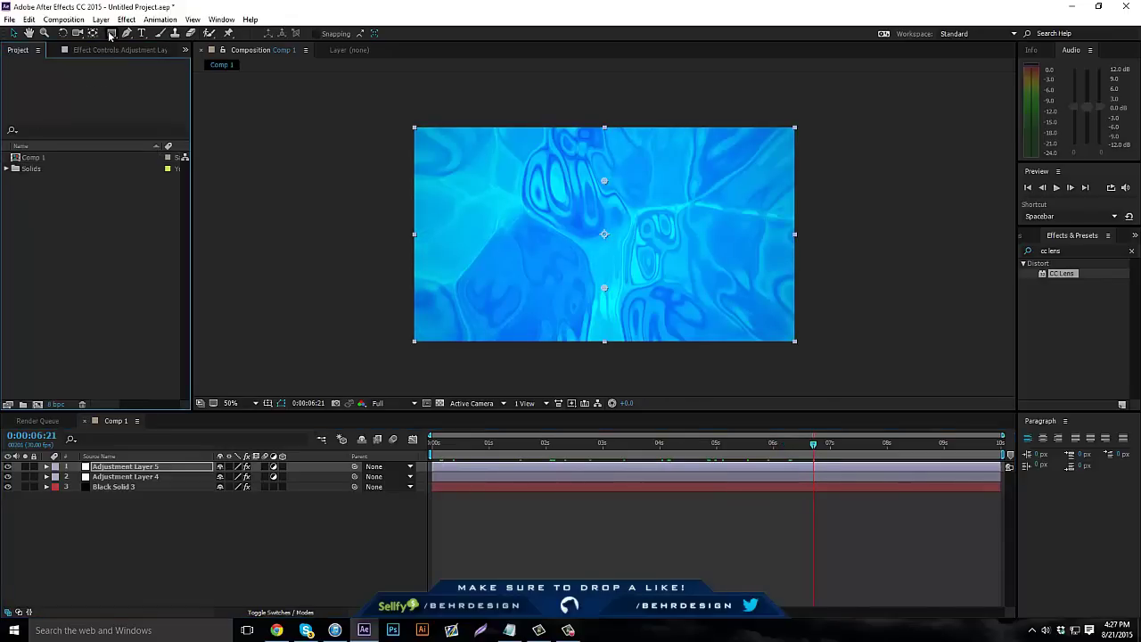
Step: Add the text "test." over the background, enlarge it to 254 px and place it around the middle of the frame
{"action": "left_click", "coordinate": [142, 33]}
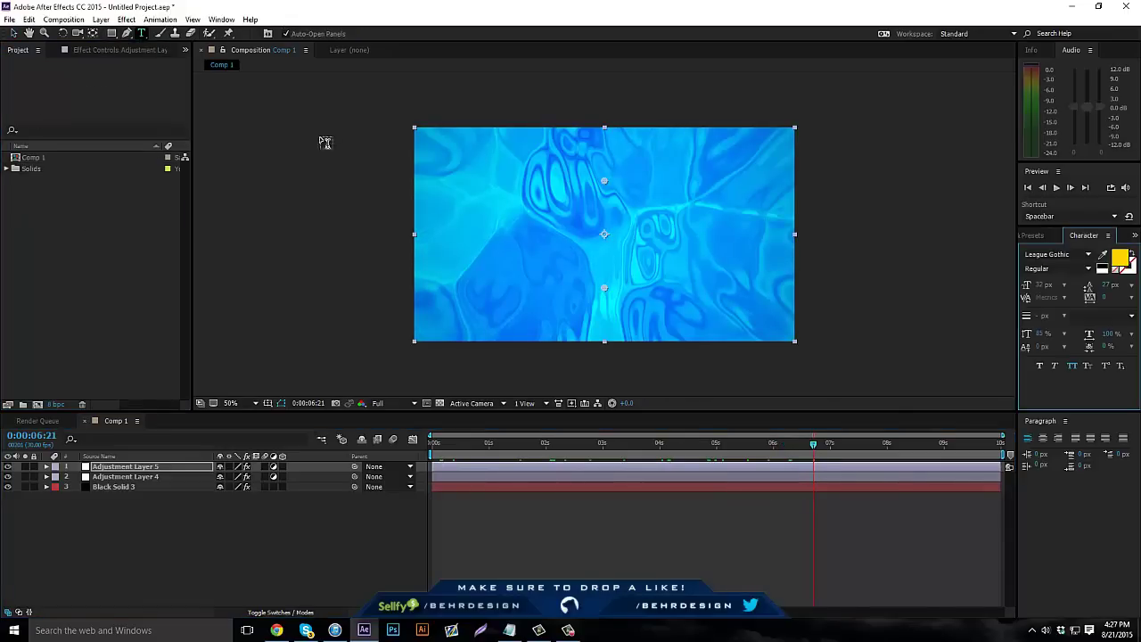
{"action": "left_click", "coordinate": [555, 265]}
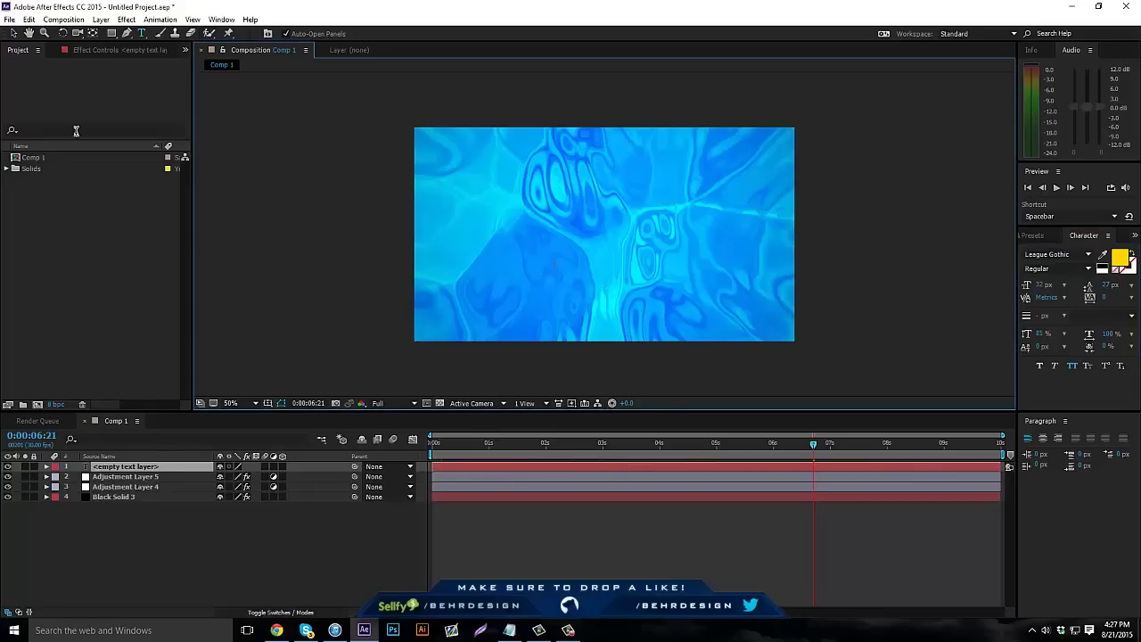
{"action": "type", "text": "test."}
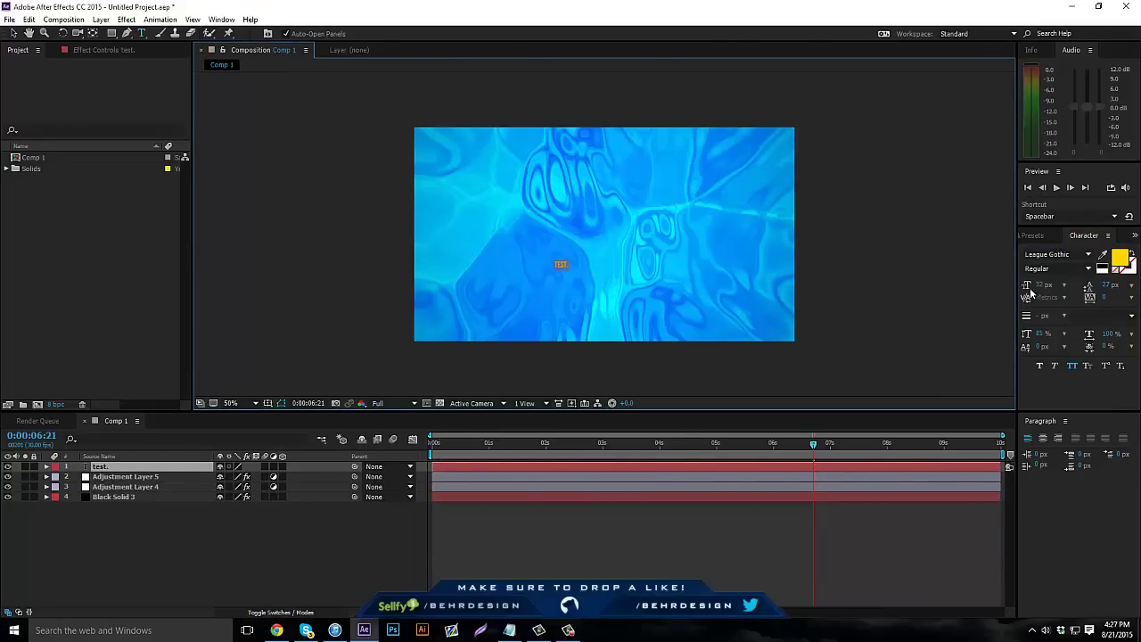
{"action": "left_click_drag", "start_coordinate": [1041, 285], "coordinate": [1137, 285]}
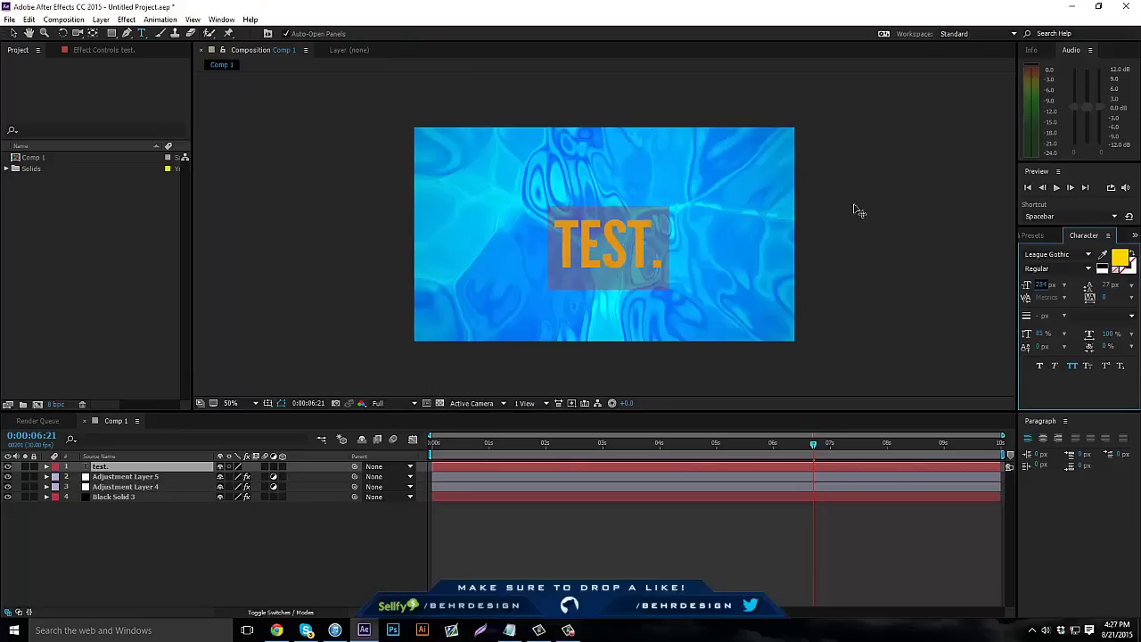
{"action": "left_click", "coordinate": [12, 33]}
{"action": "left_click_drag", "start_coordinate": [612, 256], "coordinate": [616, 249]}
Step: Change the fill color of the "test." text to white, FFFFFF
{"action": "left_click", "coordinate": [1119, 256]}
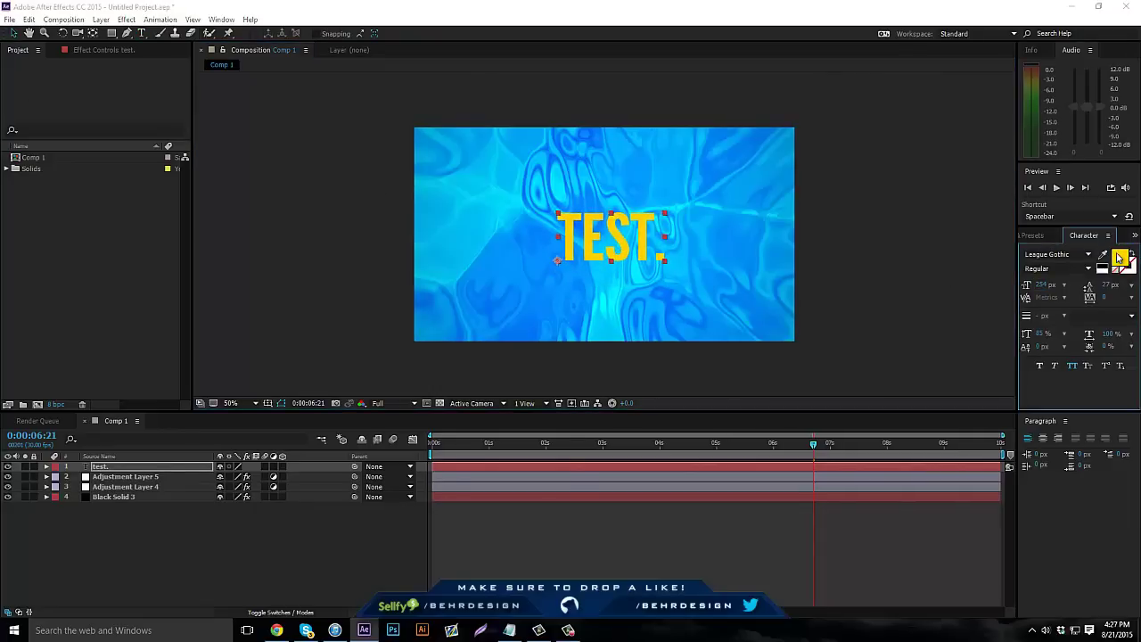
{"action": "left_click_drag", "start_coordinate": [379, 408], "coordinate": [171, 277]}
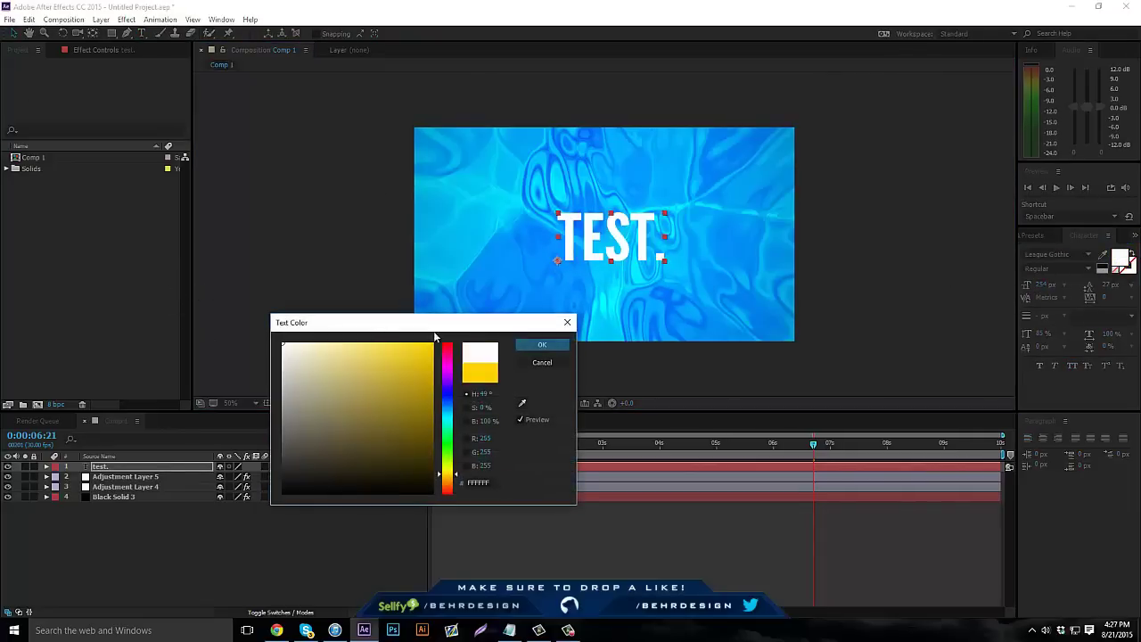
{"action": "left_click", "coordinate": [541, 345]}
Step: Keyframe the text's Scale from 100% at the first frame to about 28.2% at the last frame, keeping it centered
{"action": "key", "text": "Home"}
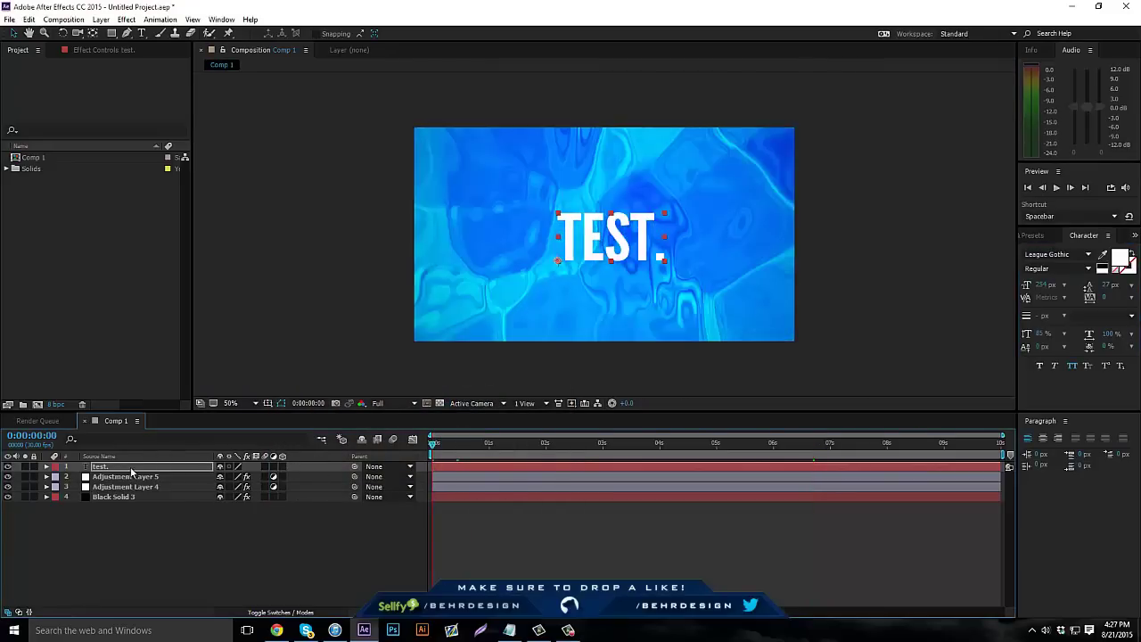
{"action": "left_click", "coordinate": [130, 467]}
{"action": "key", "text": "s"}
{"action": "left_click", "coordinate": [76, 476]}
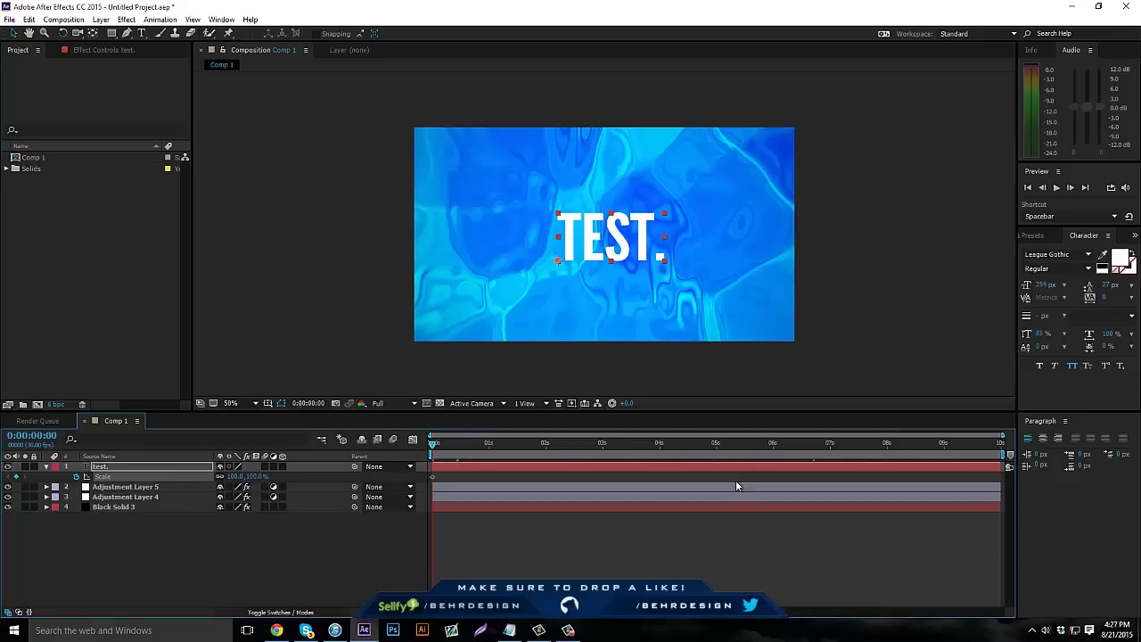
{"action": "key", "text": "End"}
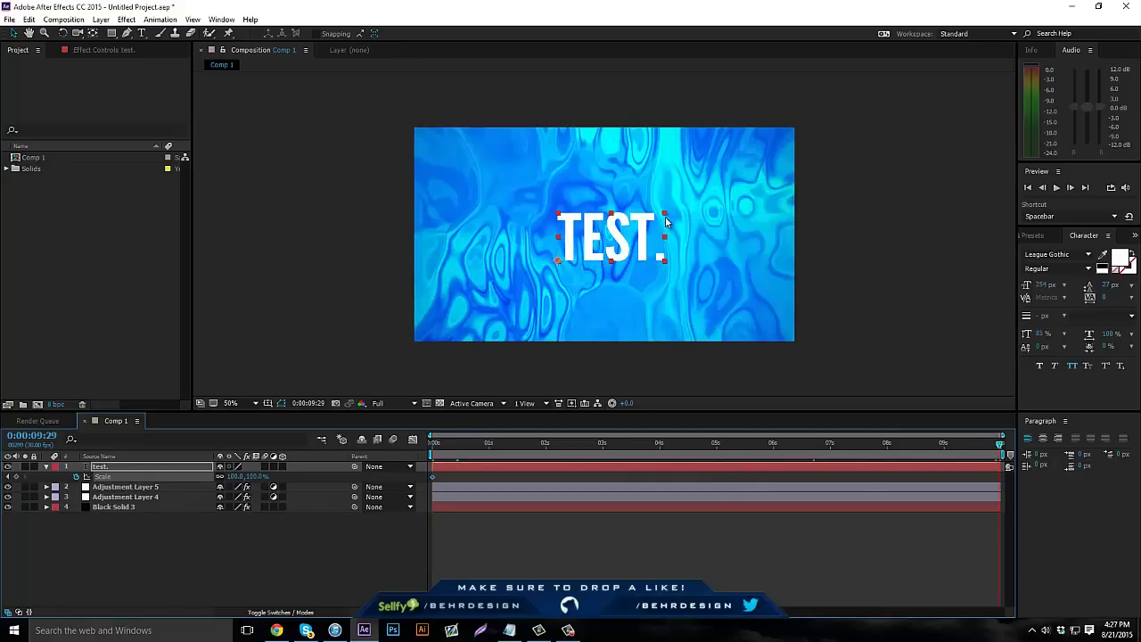
{"action": "left_click_drag", "start_coordinate": [665, 218], "coordinate": [625, 240]}
{"action": "key", "text": "ctrl+z"}
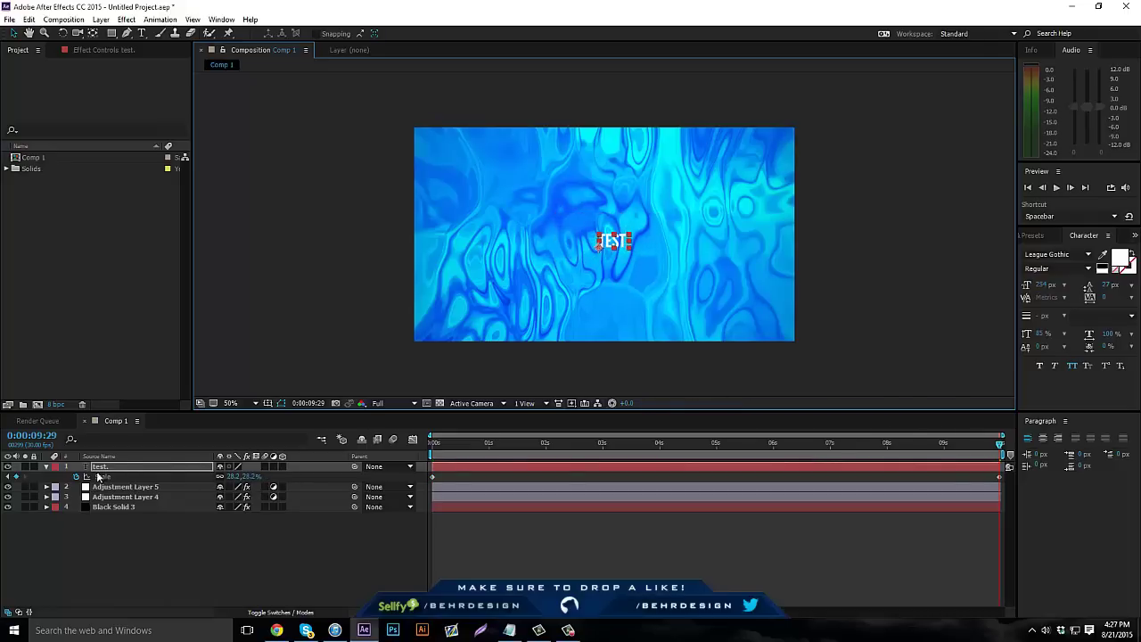
Step: Preview the shrinking text over the background, and delete the text layer
{"action": "left_click_drag", "start_coordinate": [534, 444], "coordinate": [809, 436]}
{"action": "key", "text": "space"}
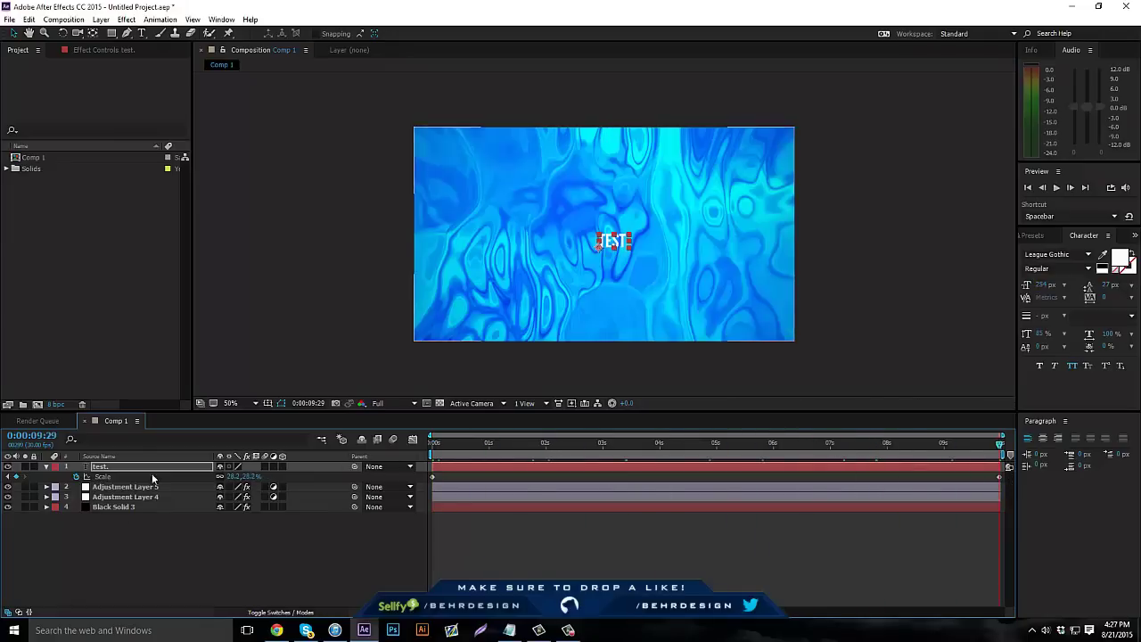
{"action": "key", "text": "Delete"}
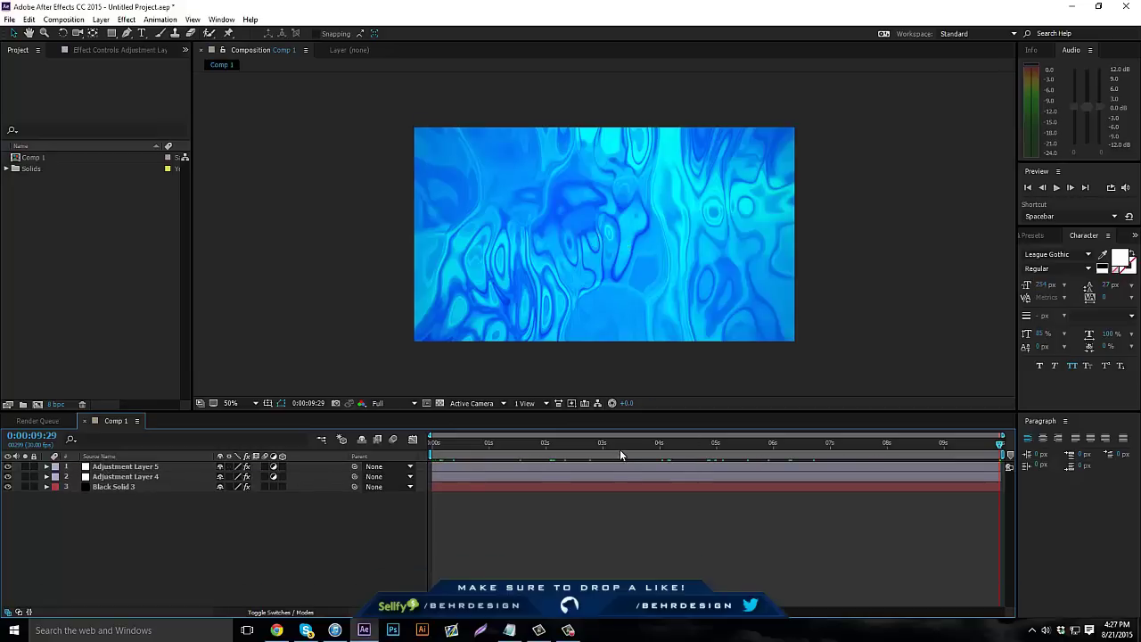
Step: Set the preview resolution to Quarter and play the finished background from the start of the composition
{"action": "left_click_drag", "start_coordinate": [621, 453], "coordinate": [410, 474]}
{"action": "left_click", "coordinate": [387, 403]}
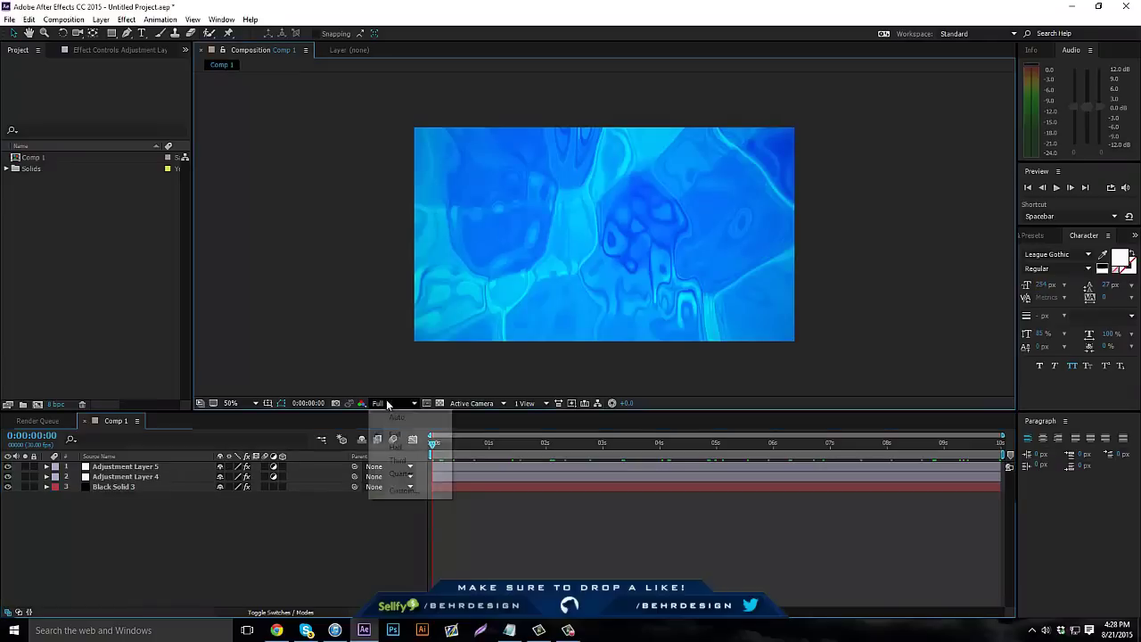
{"action": "left_click", "coordinate": [398, 473]}
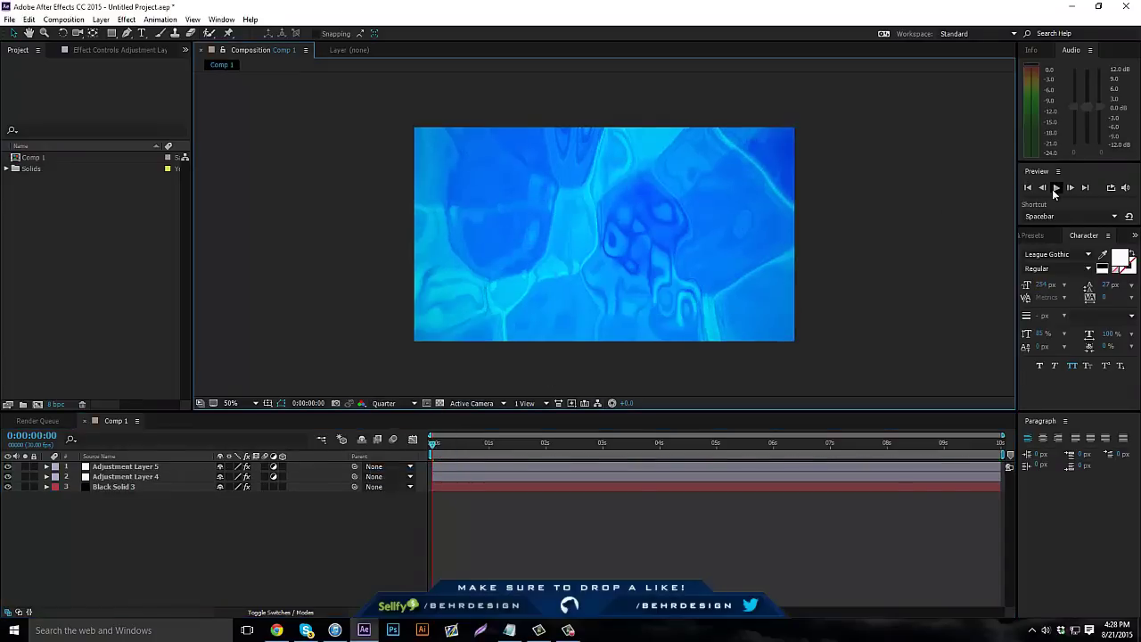
{"action": "left_click", "coordinate": [1054, 190]}
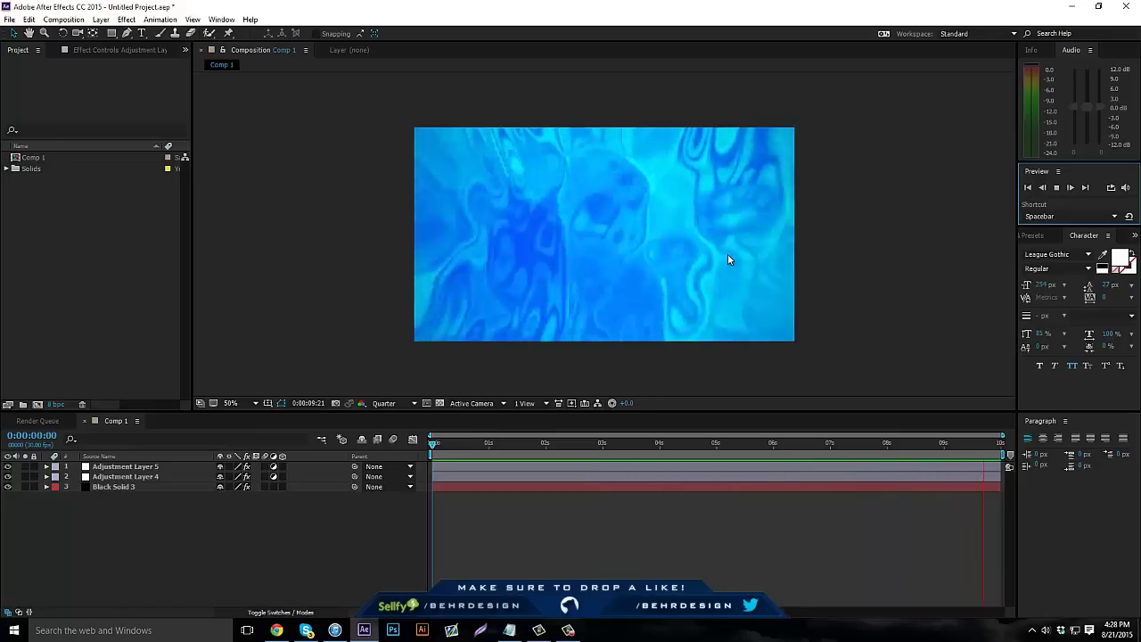
{"action": "left_click", "coordinate": [568, 630]}
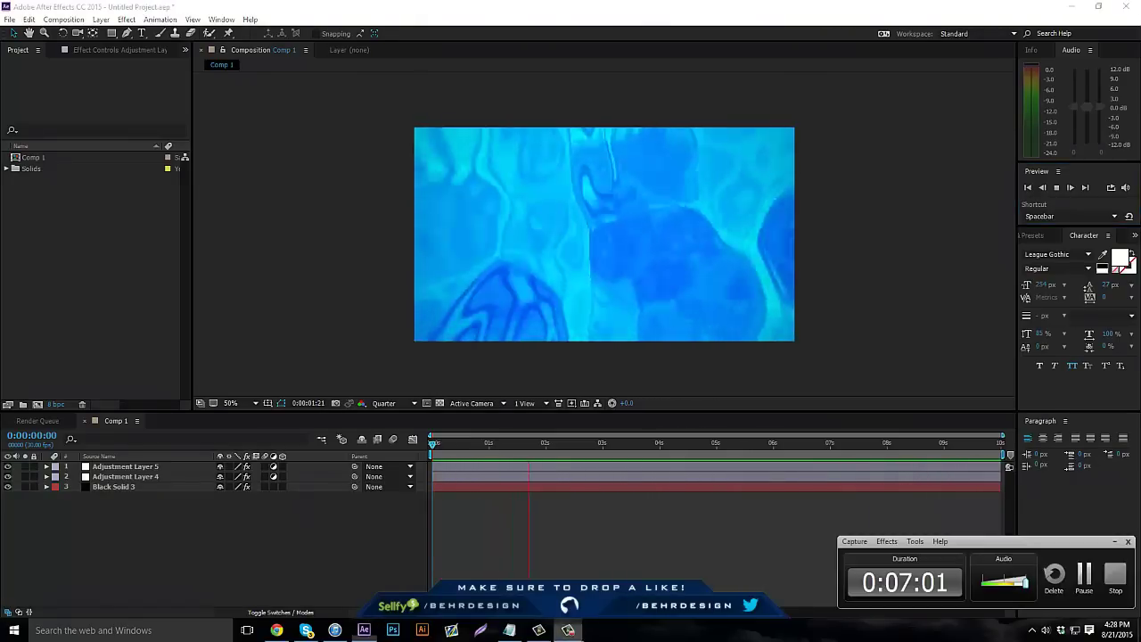